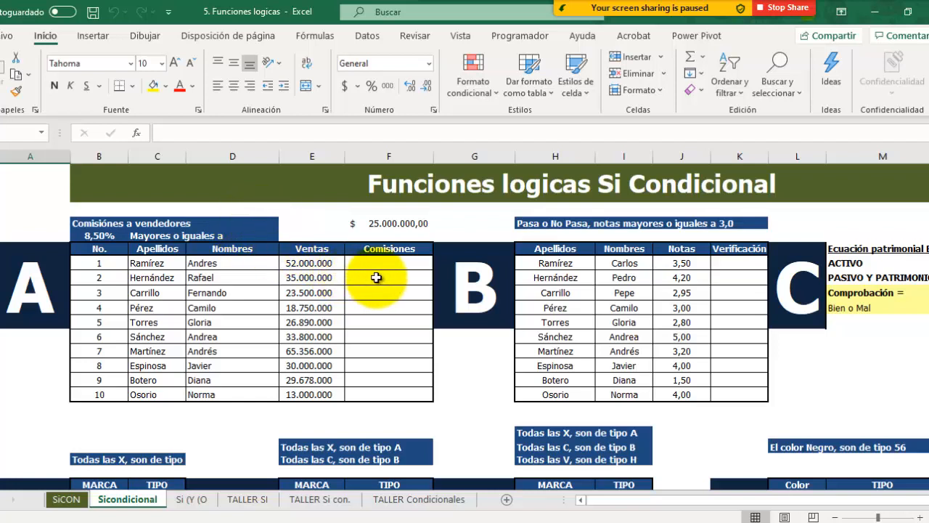
left_click(389, 254)
left_click(386, 264)
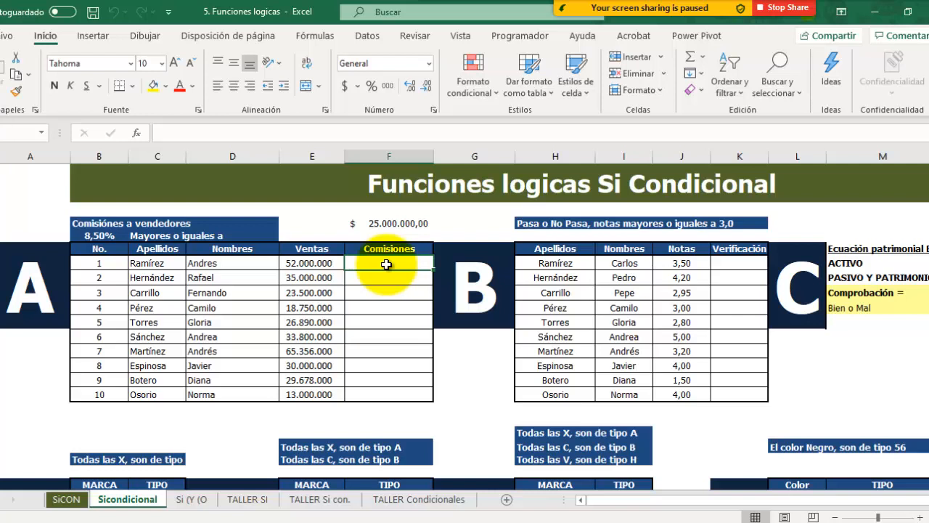
type("=")
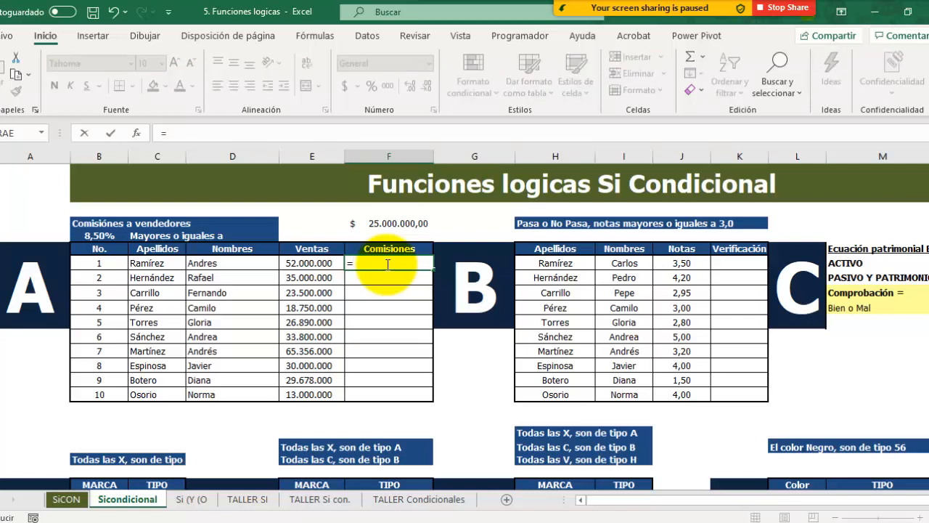
type("si")
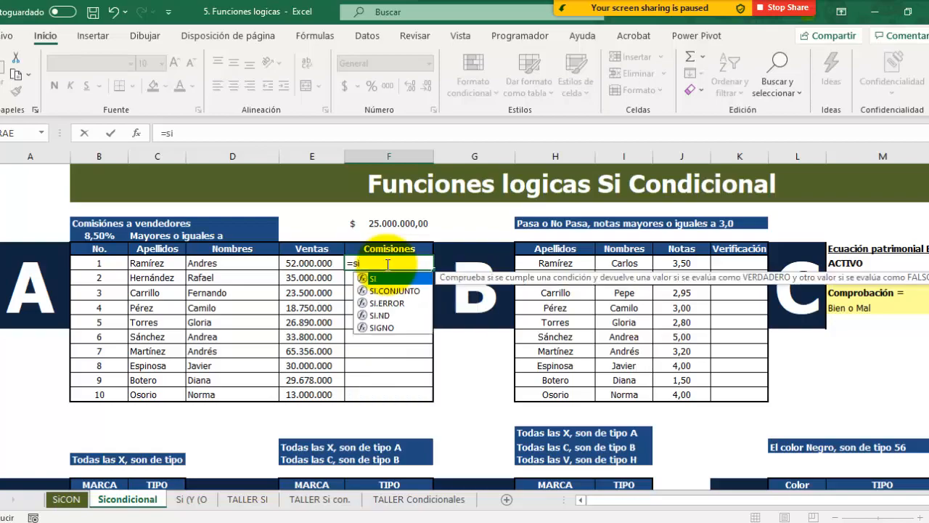
type("(")
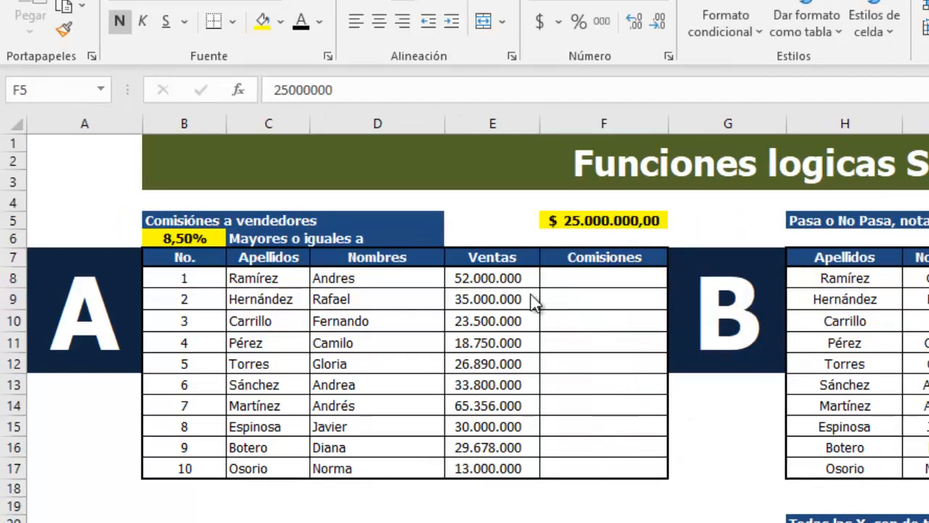
Step: Start a SI formula in F8 whose logical test is E8>=$F$5, with the threshold cell as an absolute reference
left_click(562, 271)
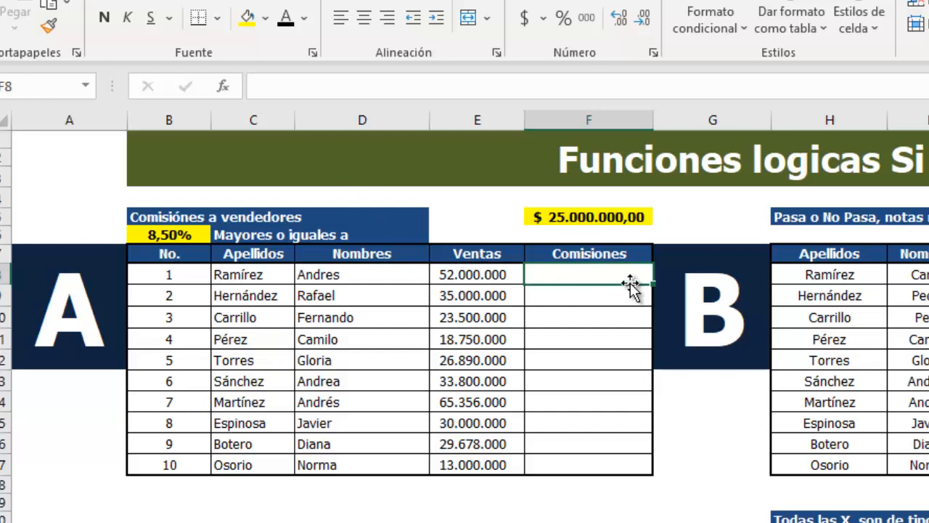
type("=")
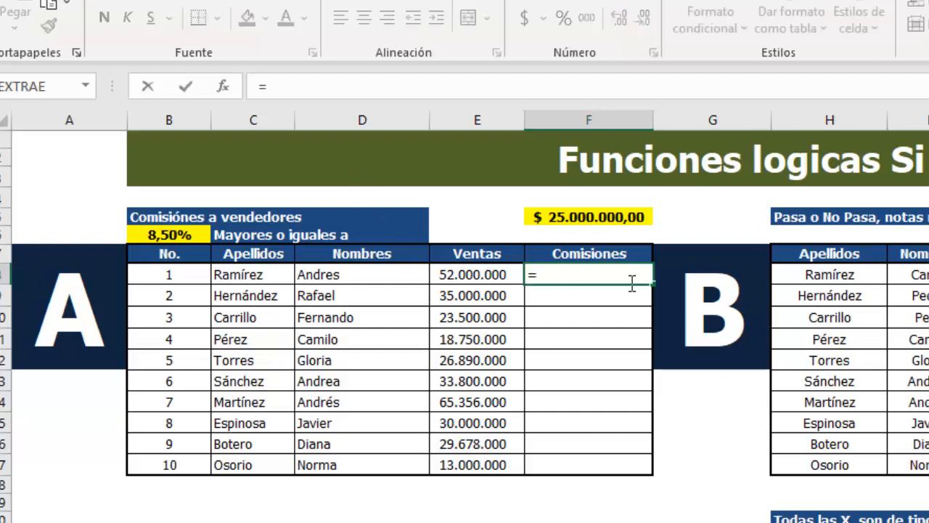
type("si(")
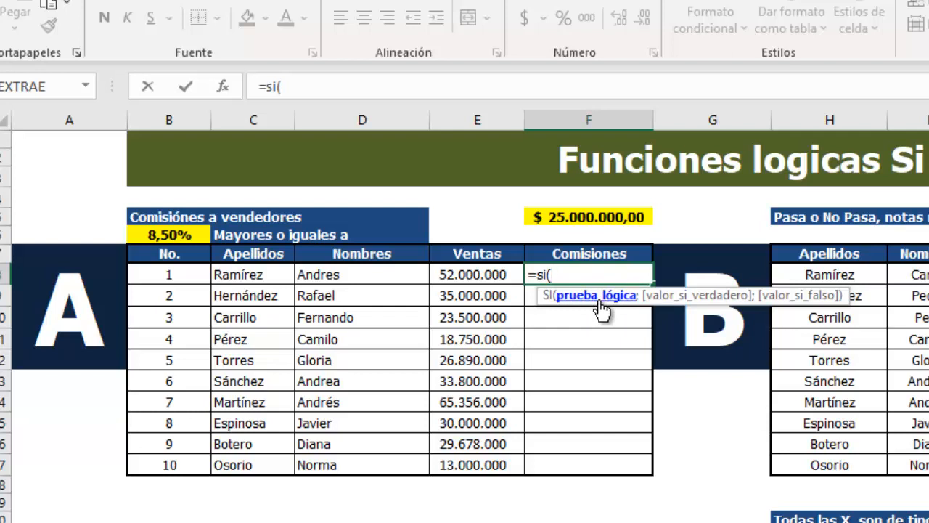
left_click(472, 275)
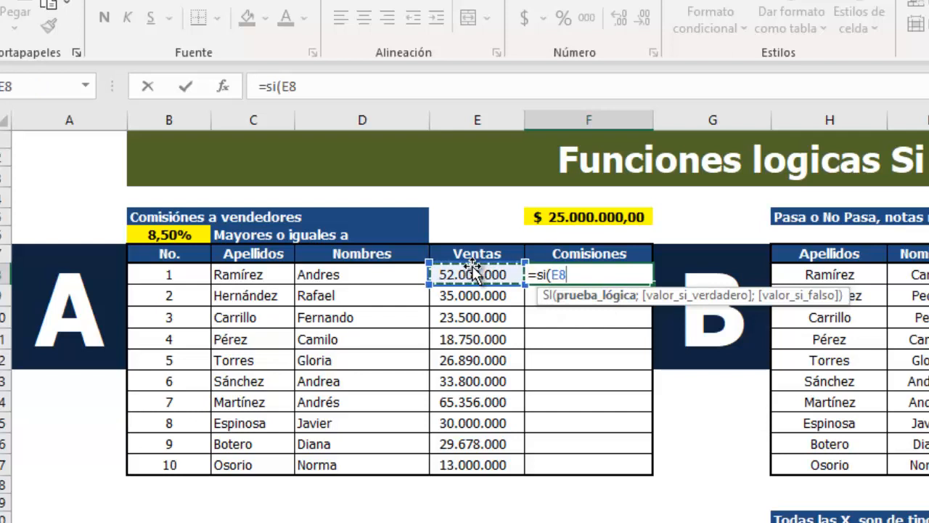
type(">=")
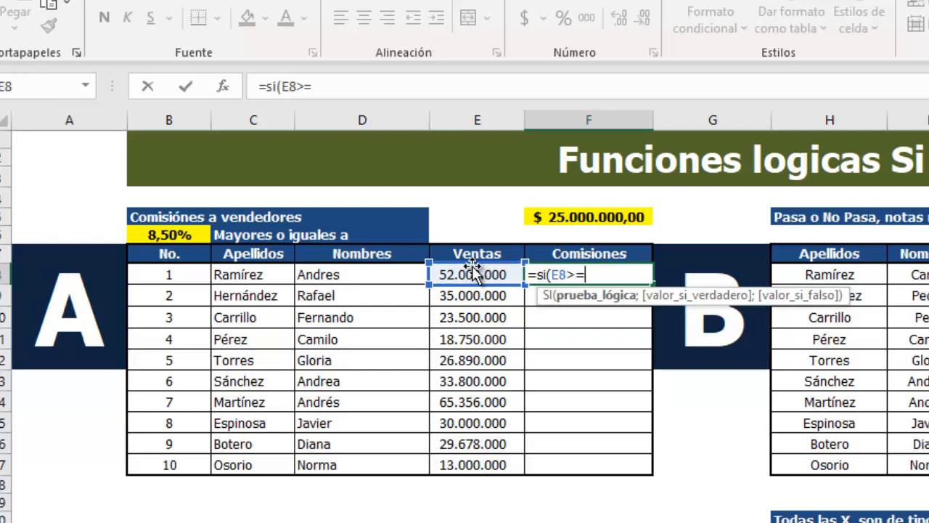
left_click(572, 215)
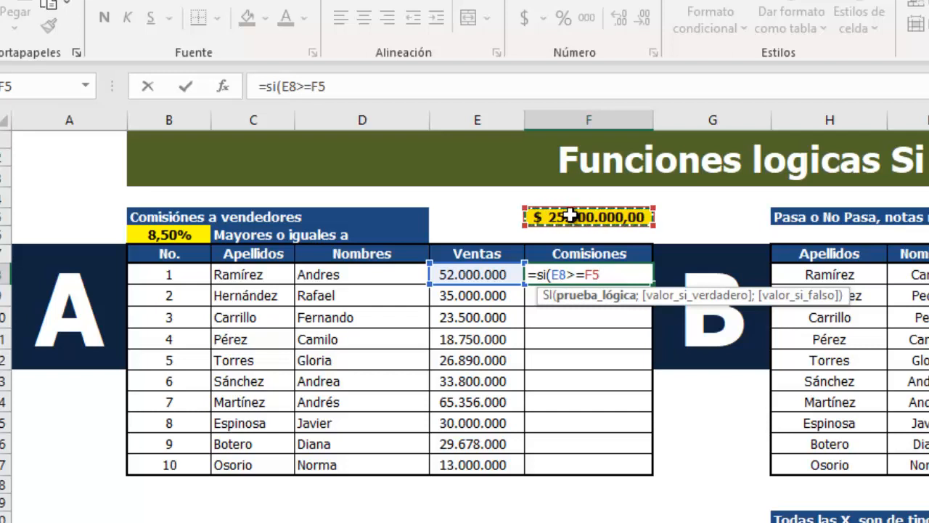
key("F4")
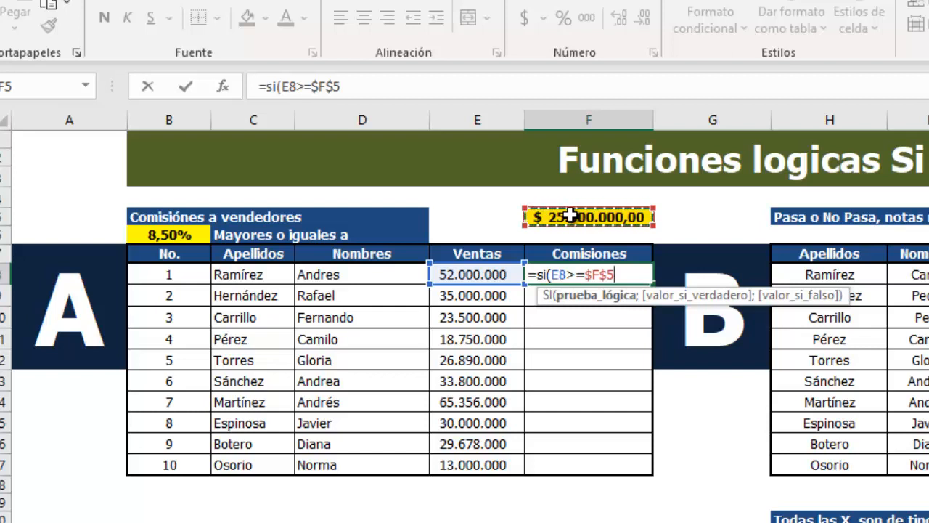
type(";")
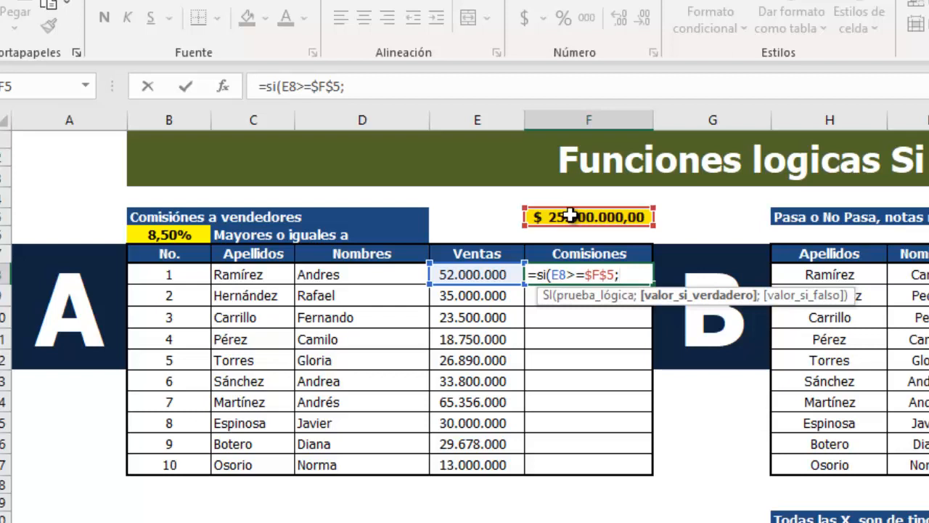
Step: Complete the F8 formula with E8*$B$6 if true and " " if false, and fill it down through F17
left_click(470, 271)
type("*")
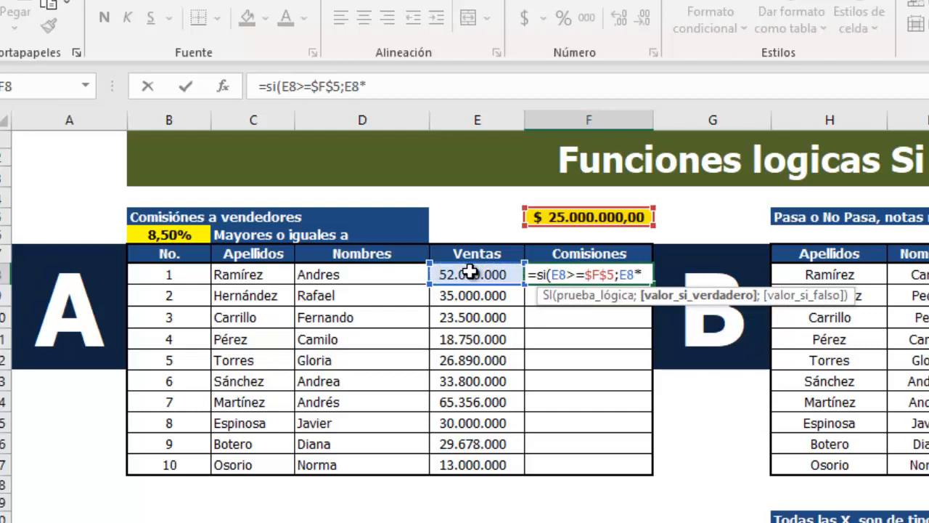
left_click(153, 236)
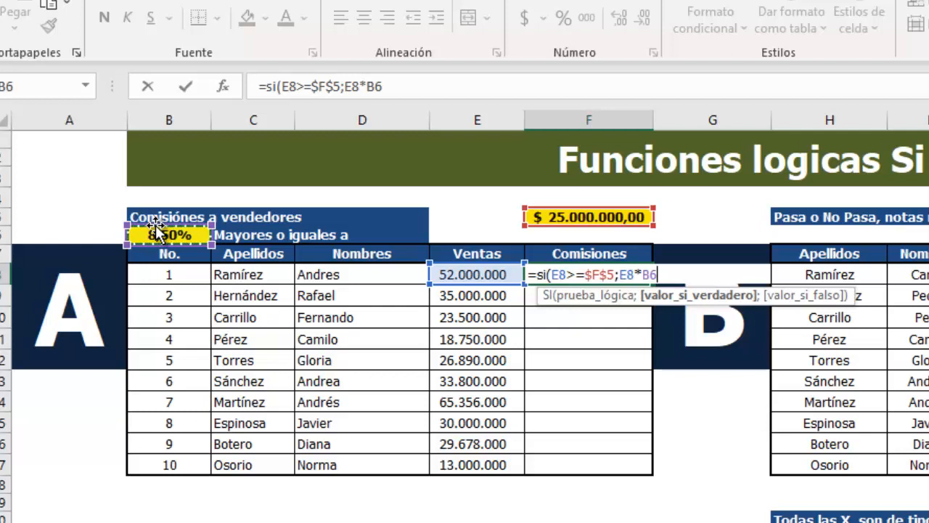
key("F4")
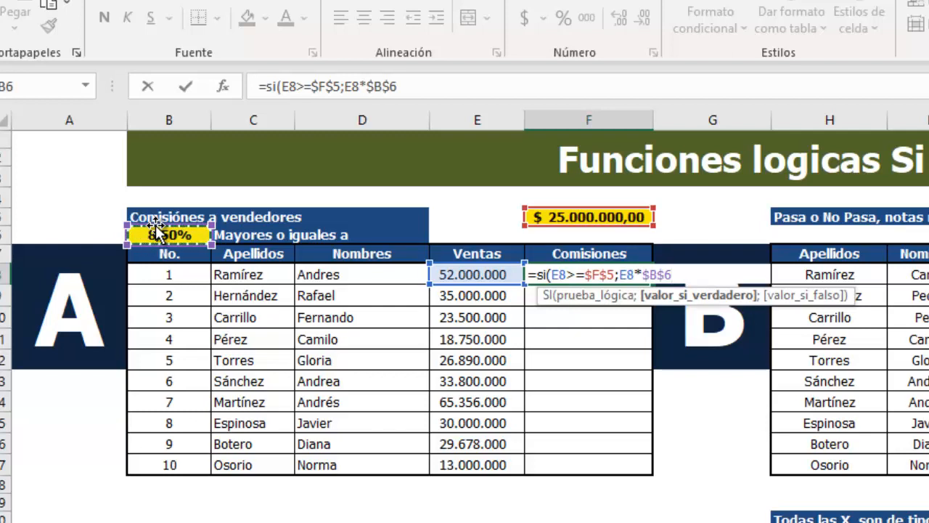
type(";")
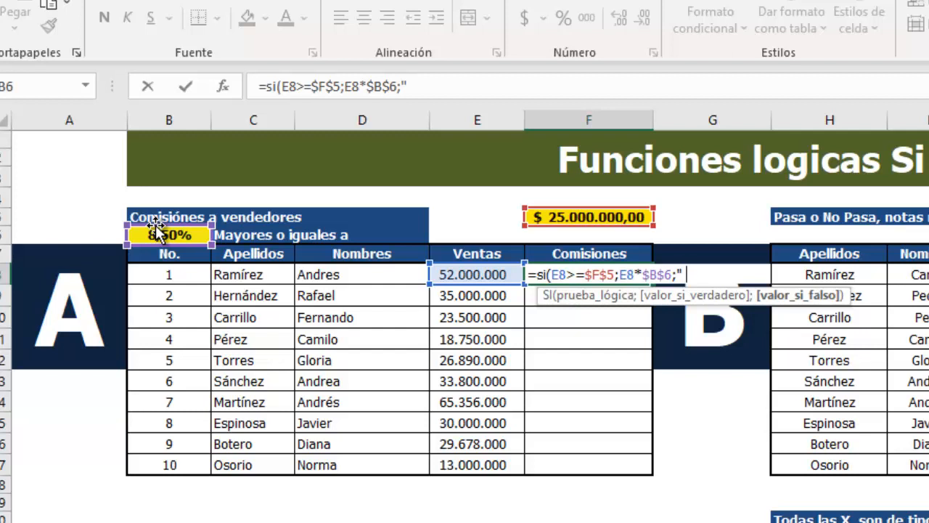
type("\")")
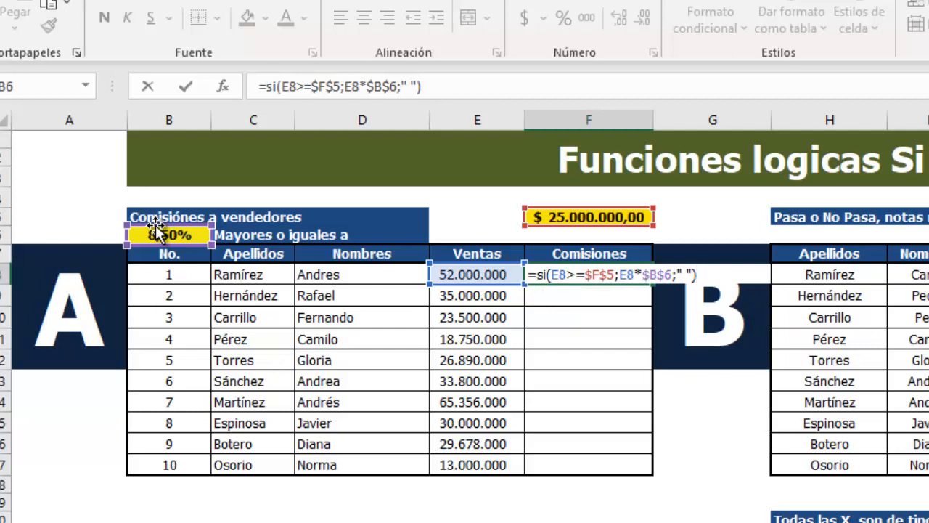
key("Return")
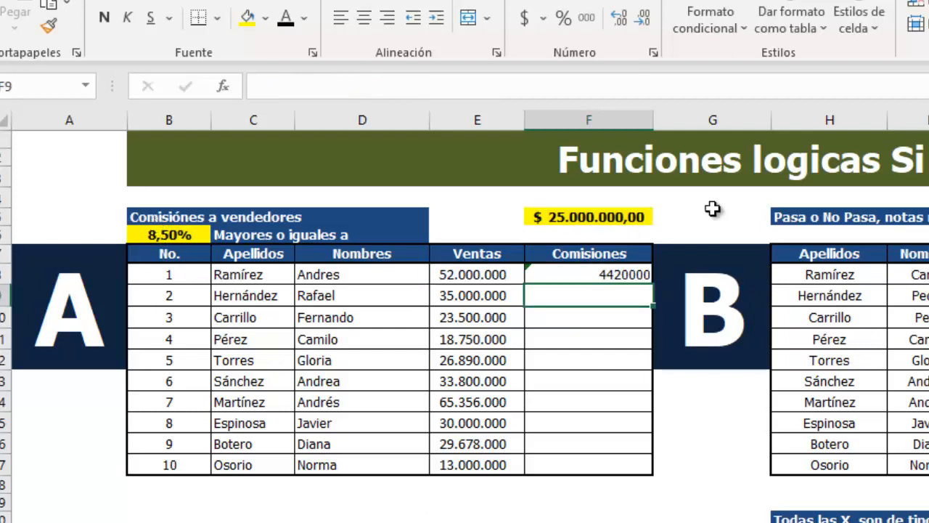
left_click(626, 279)
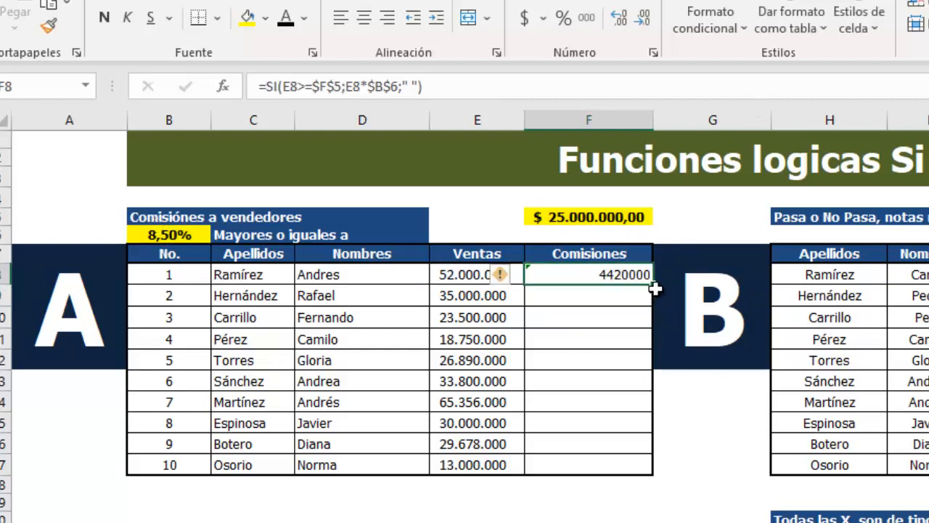
double_click(655, 289)
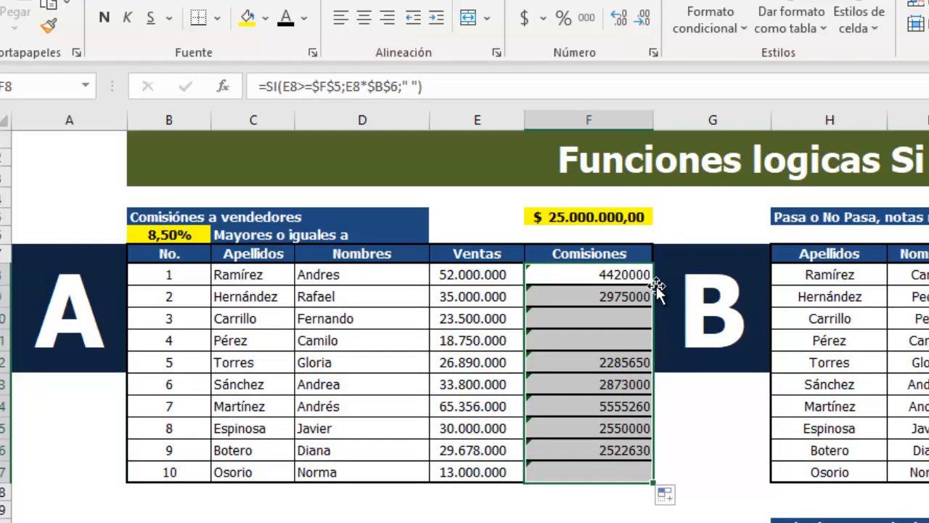
Step: Format the commissions in F8:F17 with thousands separators and no decimals, and apply all borders to them
left_click(586, 18)
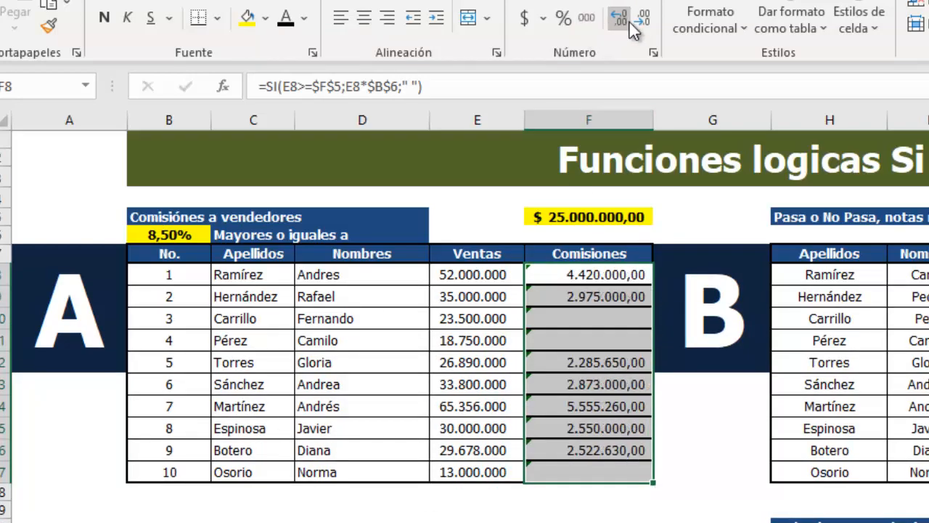
left_click(642, 23)
left_click(641, 22)
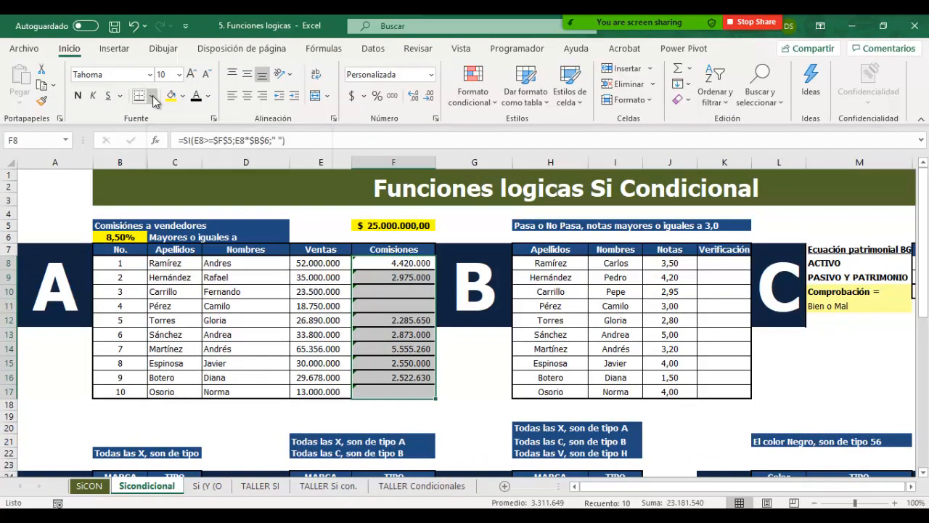
left_click(154, 98)
left_click(152, 231)
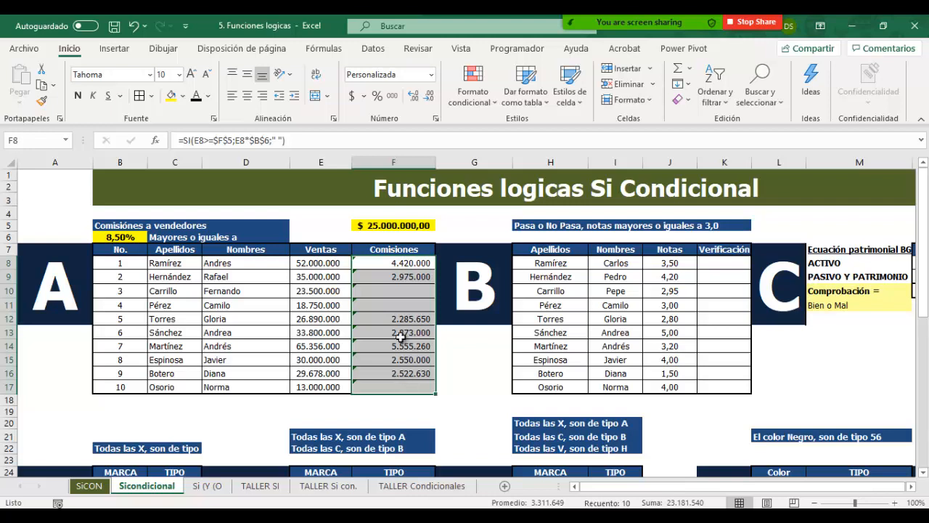
Step: Try a commission rate of 9% in B6, and undo the change
left_click(139, 236)
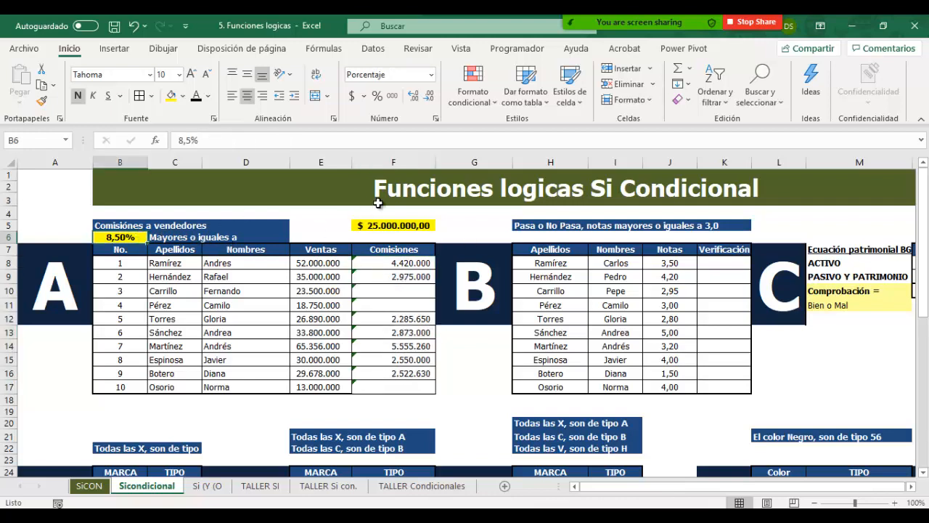
type("9")
key("Return")
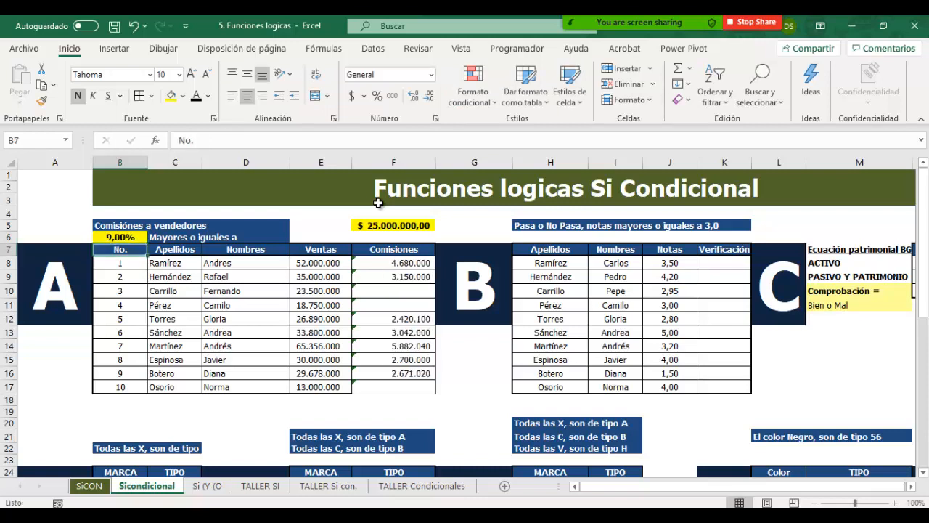
key("ctrl+z")
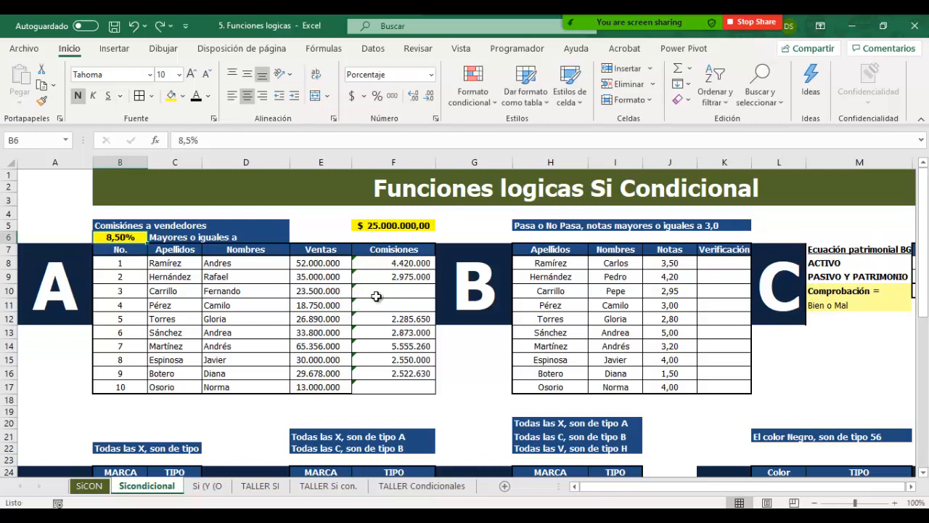
Step: Try sales of 43500000 in E10 for the third seller, and undo the change
left_click(376, 290)
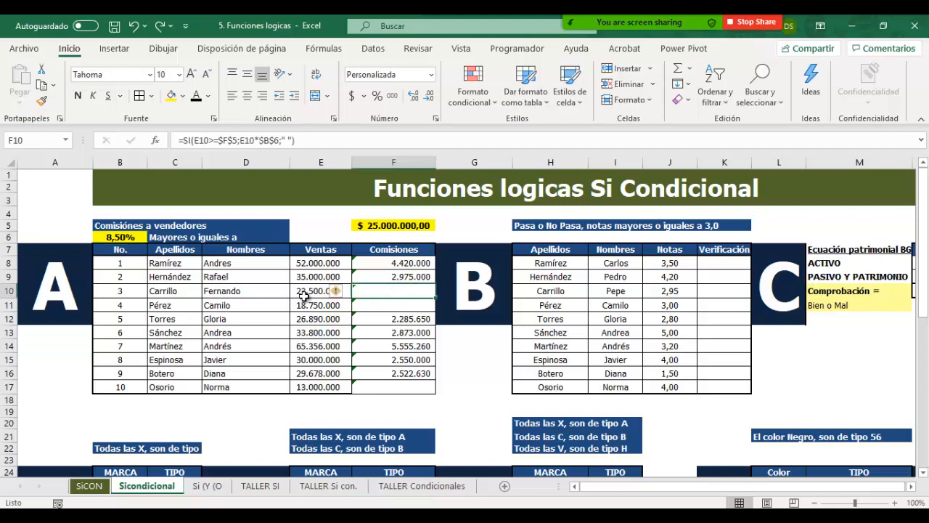
left_click(306, 291)
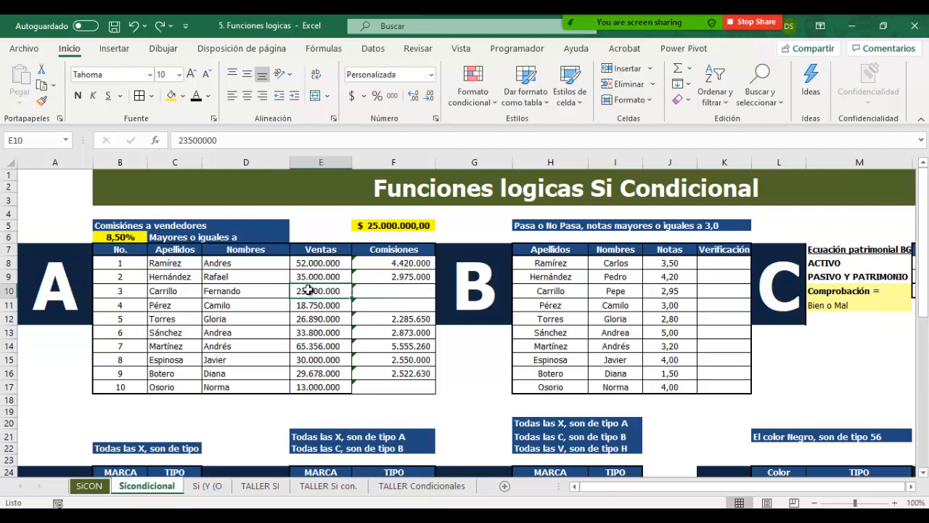
left_click_drag(184, 141, 177, 141)
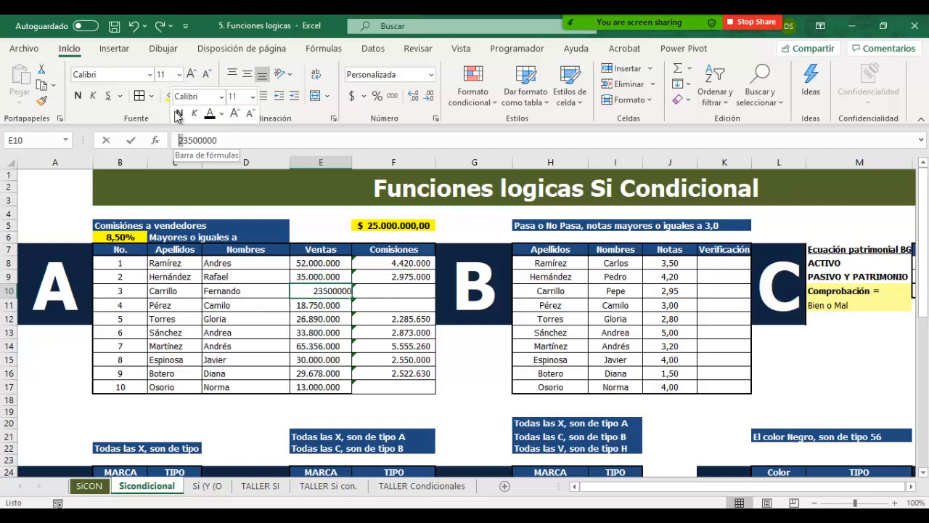
type("4")
key("Return")
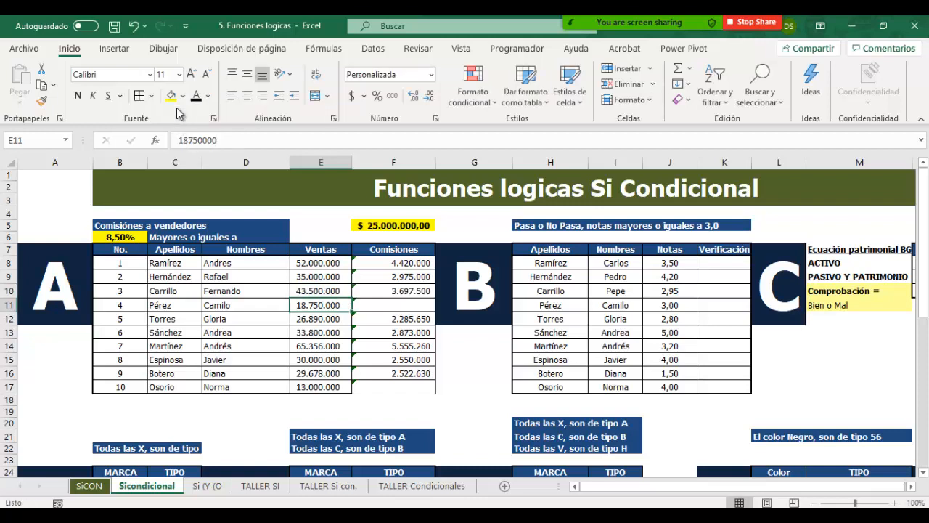
key("ctrl+z")
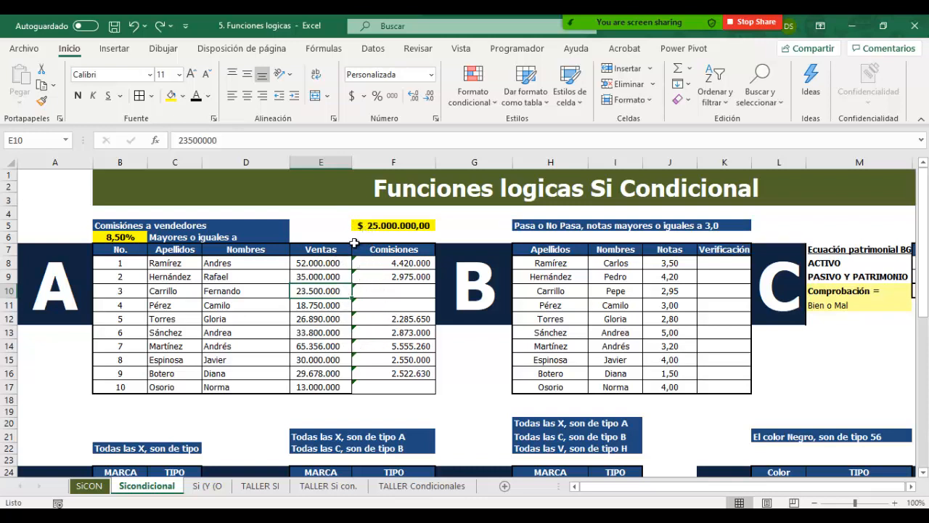
Step: Go through the sales amounts in the Ventas column from E8 to E17 and compare them with their commissions
left_click(323, 265)
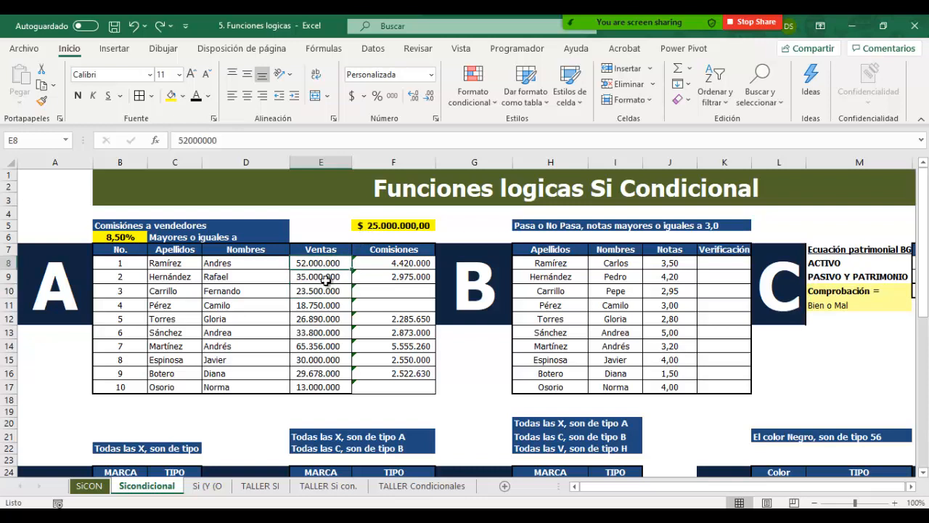
left_click(327, 280)
left_click(324, 292)
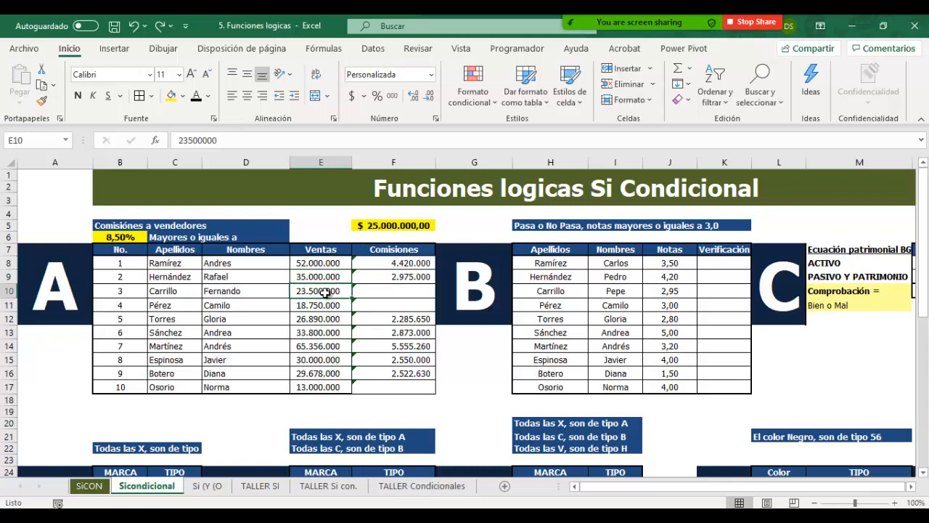
left_click(325, 308)
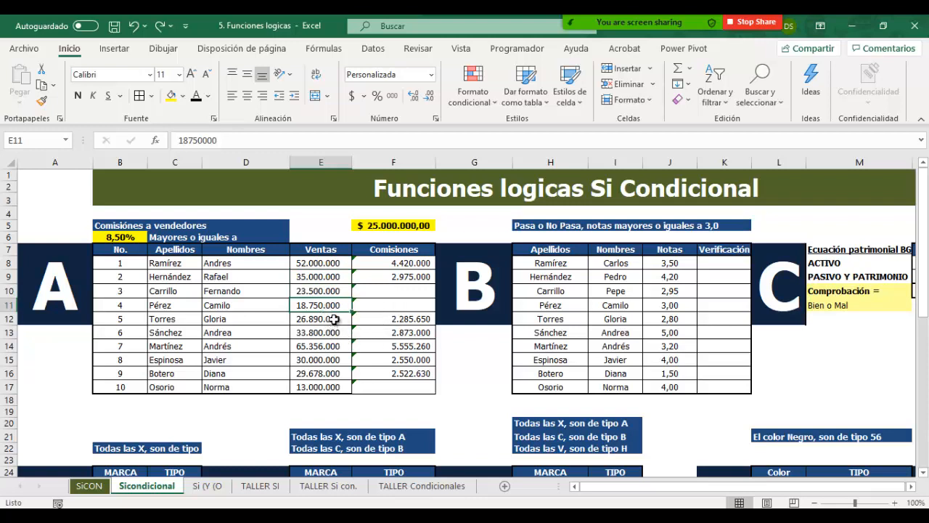
left_click(333, 321)
left_click_drag(333, 326, 330, 373)
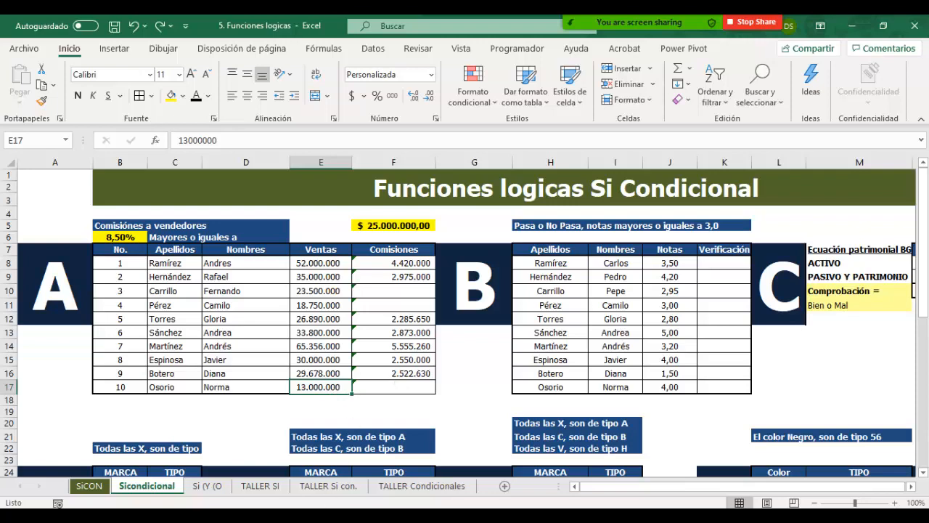
Step: Enter the passing grade 3 in K6, fill the cell yellow and centre it
left_click(866, 459)
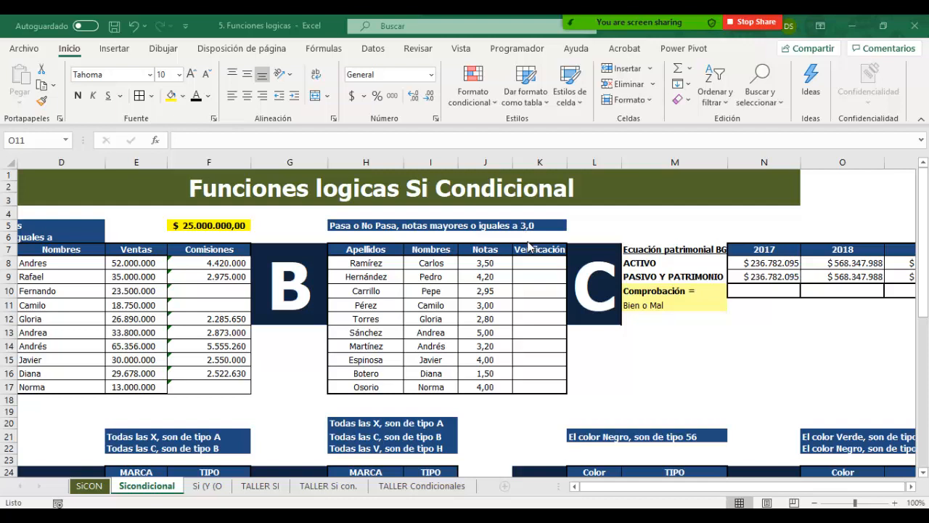
left_click(529, 237)
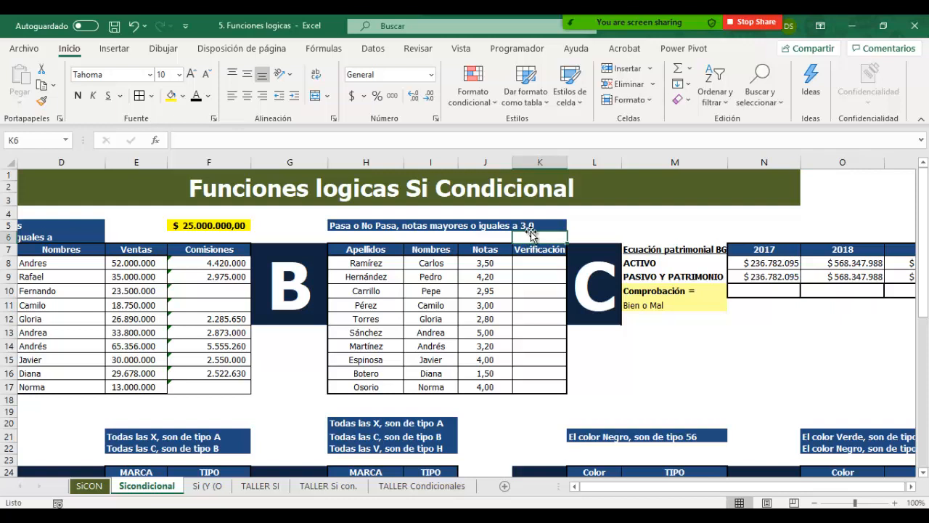
type("3")
key("Return")
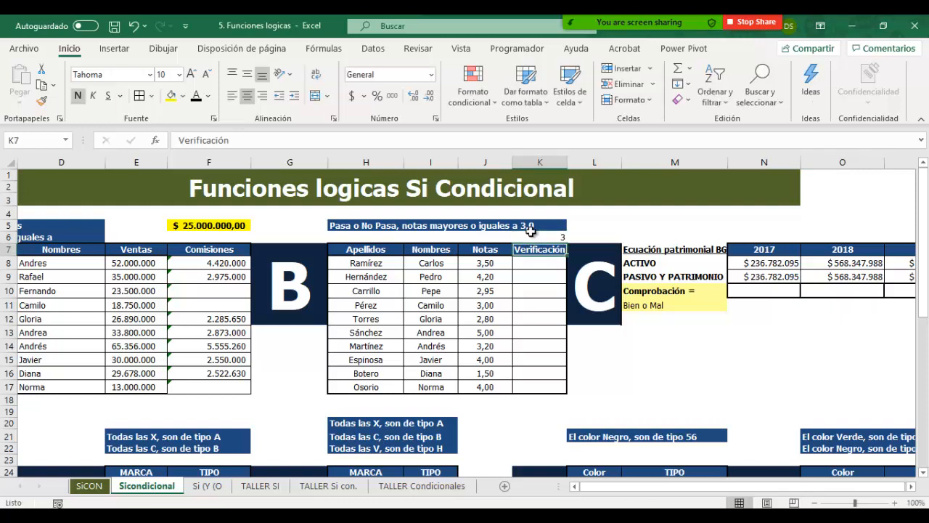
left_click(531, 234)
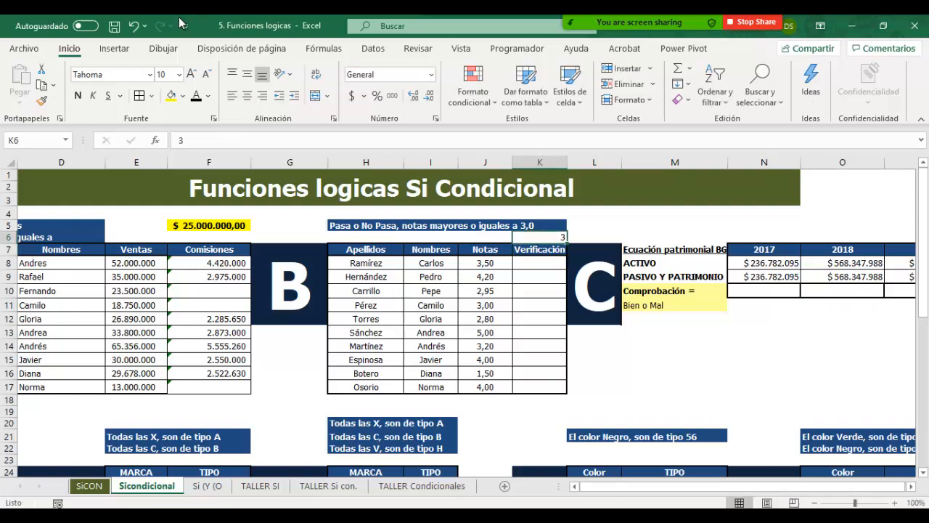
left_click(172, 95)
left_click(249, 95)
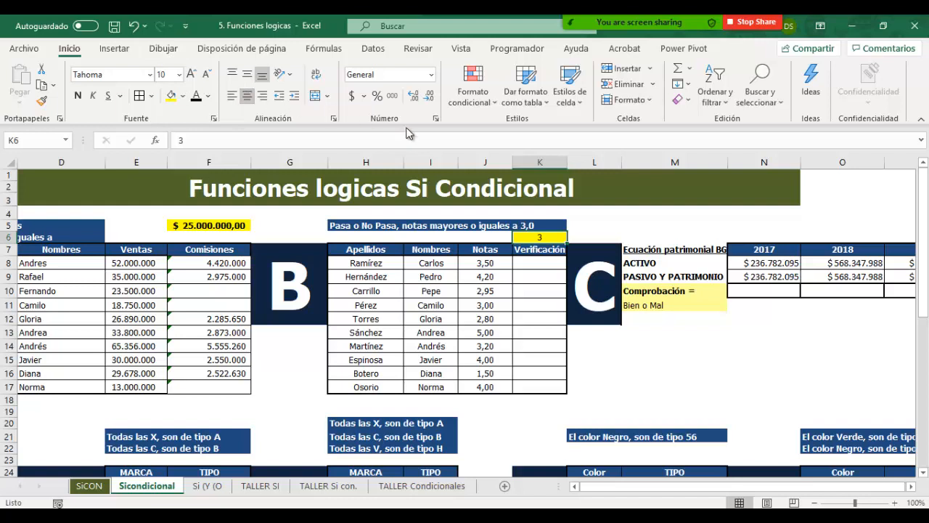
Step: Enter the formula =SI(J8>=3;"paso";"no pasa") in K8 to check the first student's grade
left_click(530, 261)
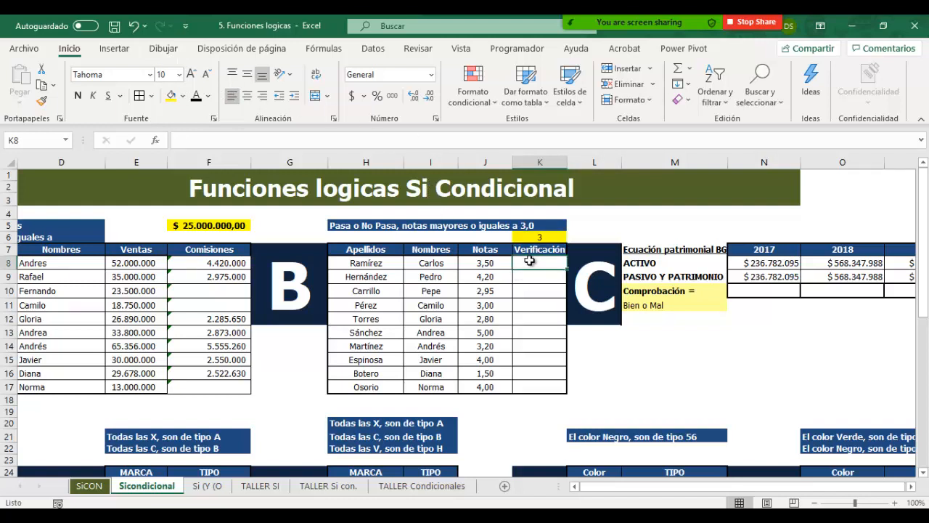
type("=s")
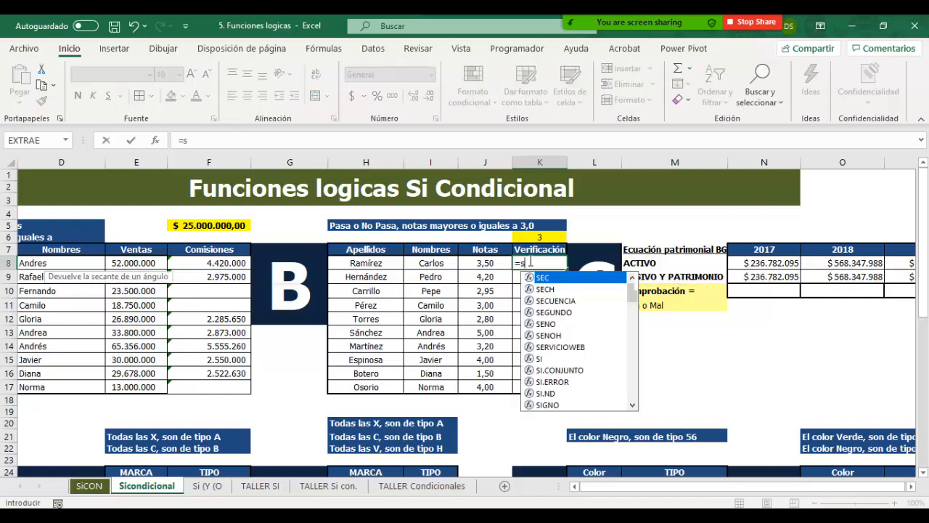
type("i(")
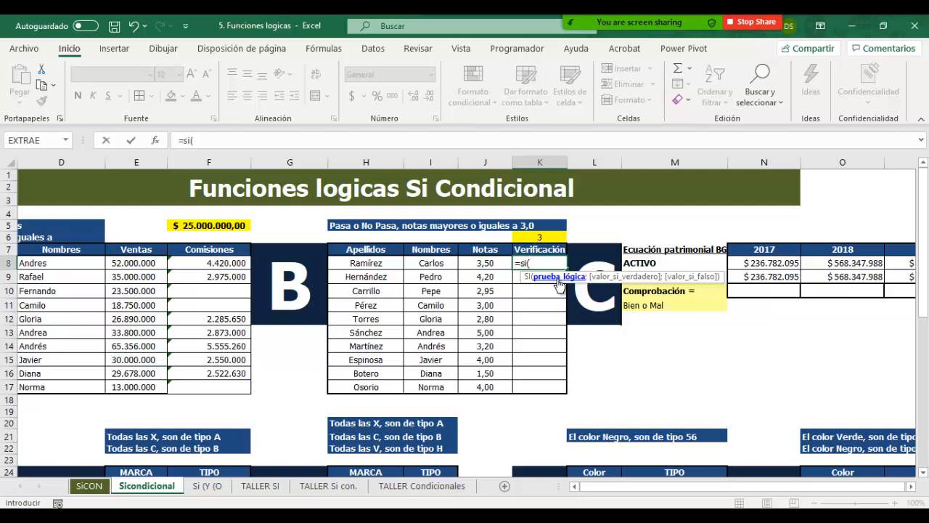
left_click(476, 263)
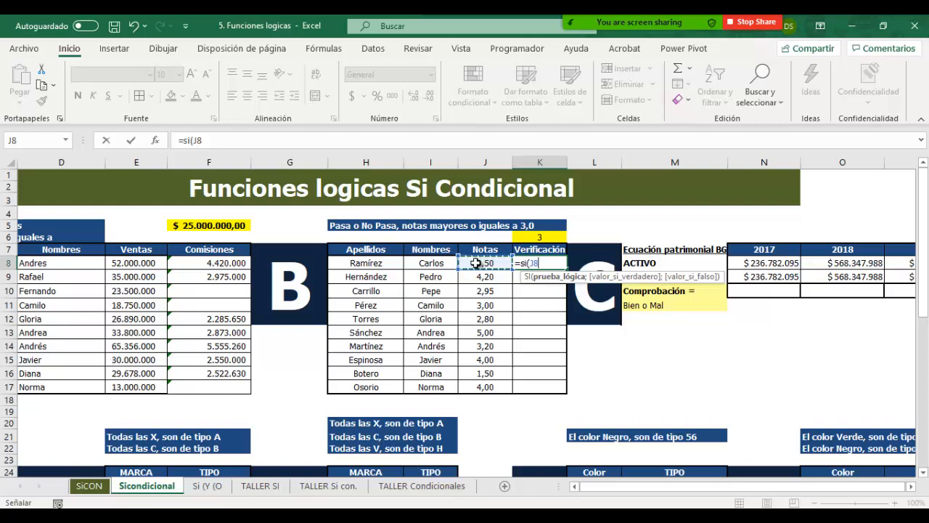
type(">=")
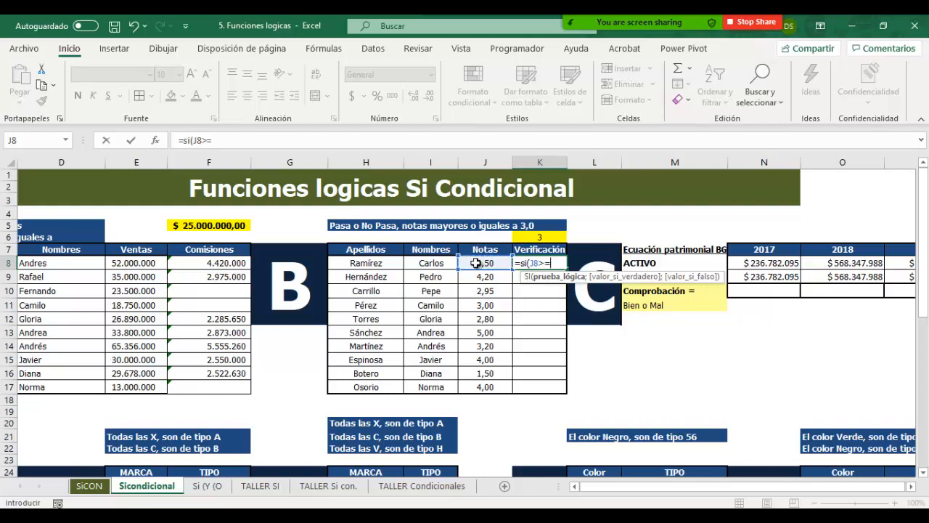
type("3;")
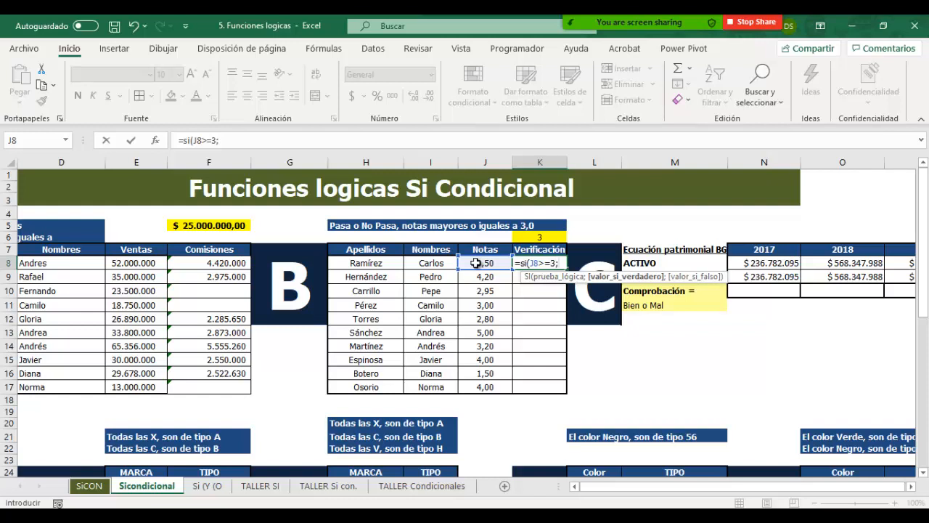
type("\"pas")
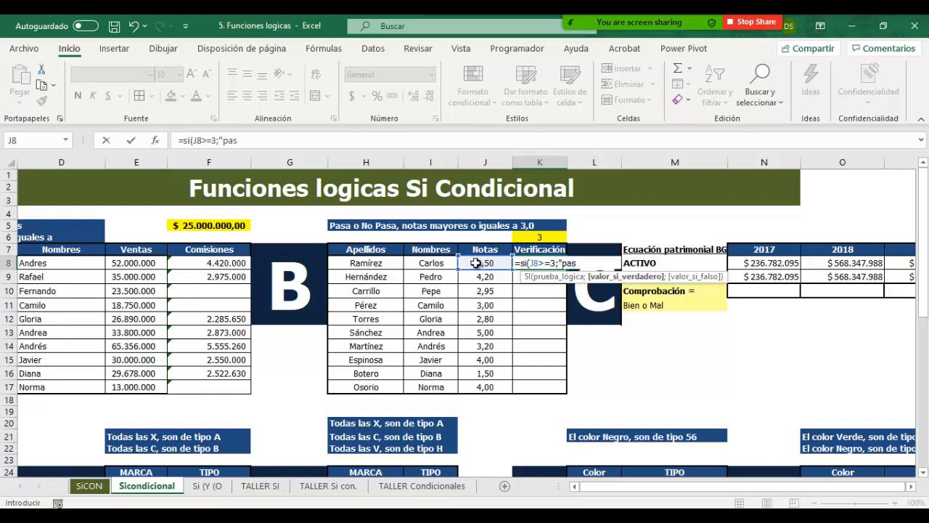
type("o\";")
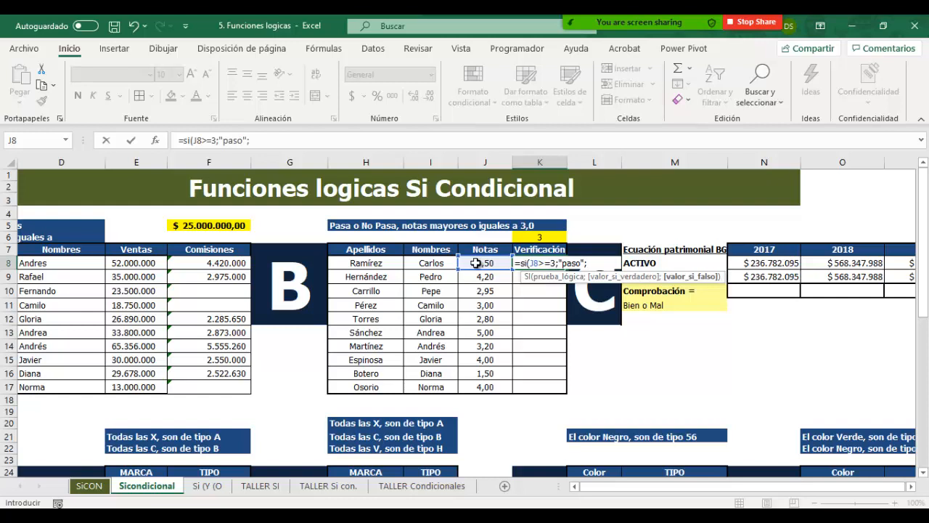
type("\"o")
key("BackSpace")
type("no pasa")
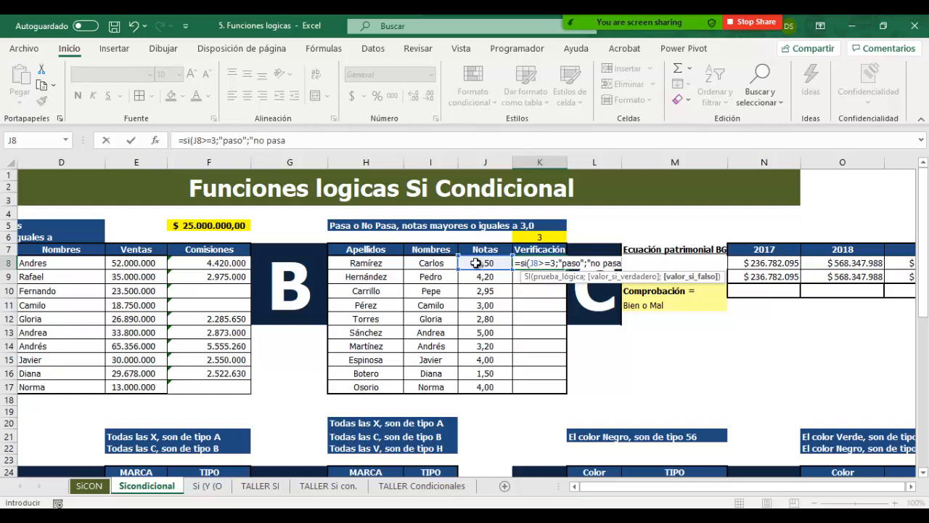
type("\")")
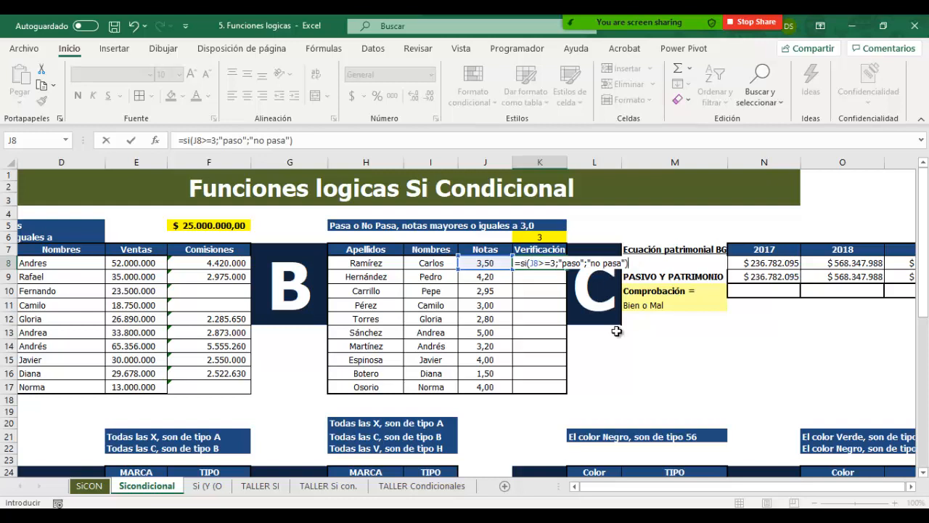
key("Return")
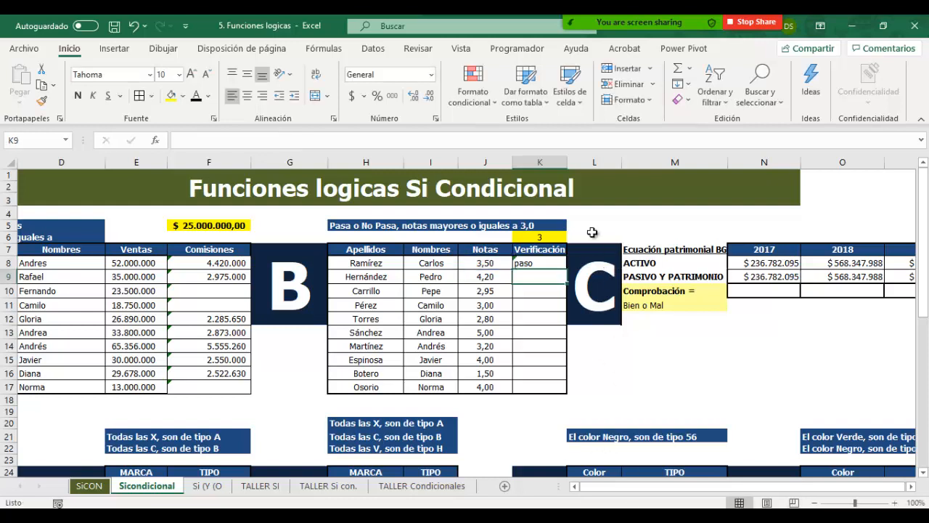
Step: Copy the K8 grade check down the Verificación column to K17
left_click(555, 263)
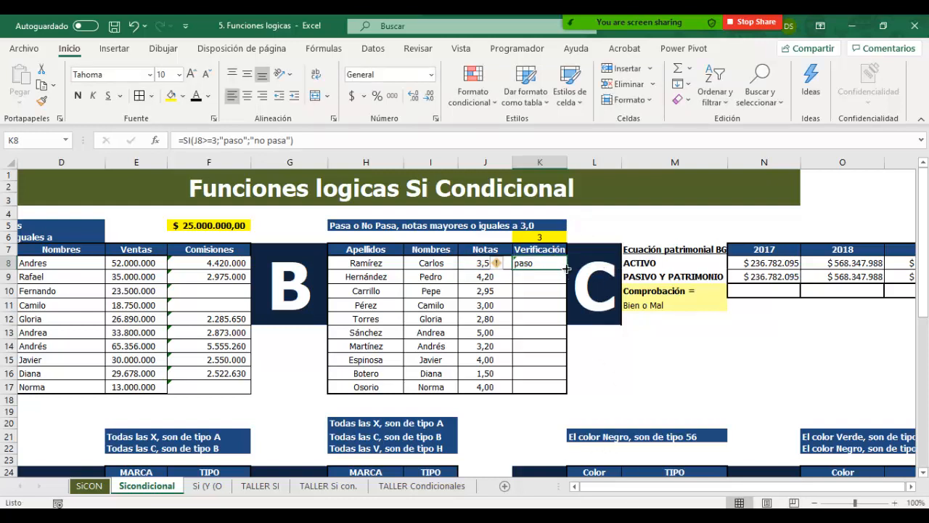
left_click_drag(567, 270, 541, 400)
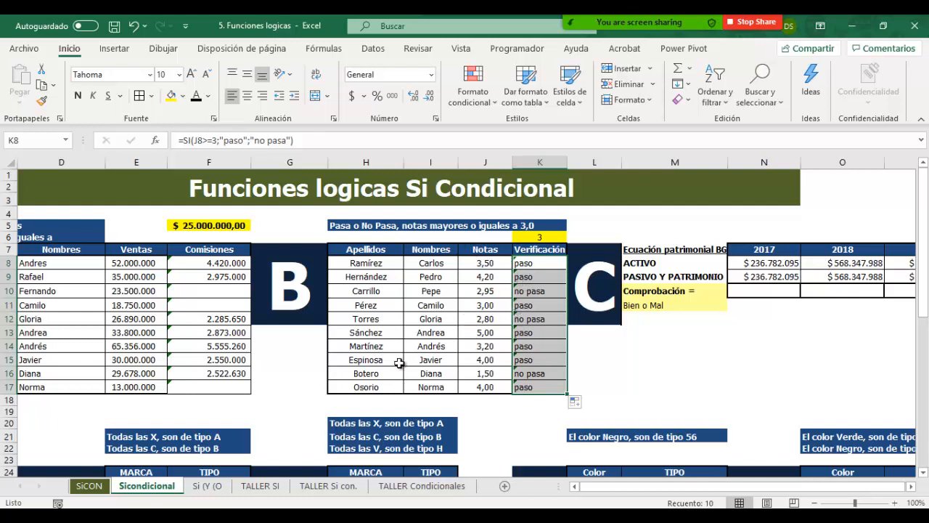
mouse_move(252, 517)
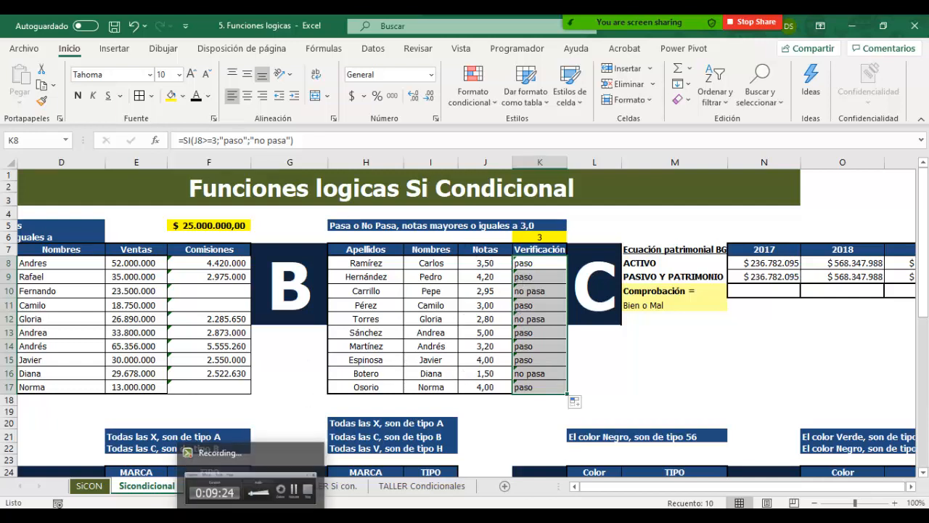
left_click(252, 480)
Step: Enter =SI(N8=N9;"bien";"Mal") in N10 to compare ACTIVO with PASIVO Y PATRIMONIO, and copy it across to P10
left_click(869, 471)
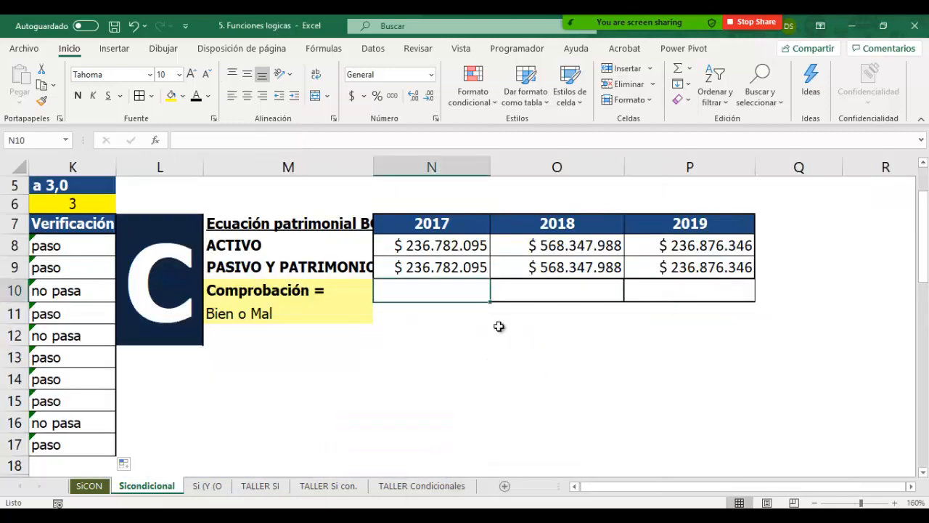
left_click(498, 328)
left_click(457, 292)
type("=si(")
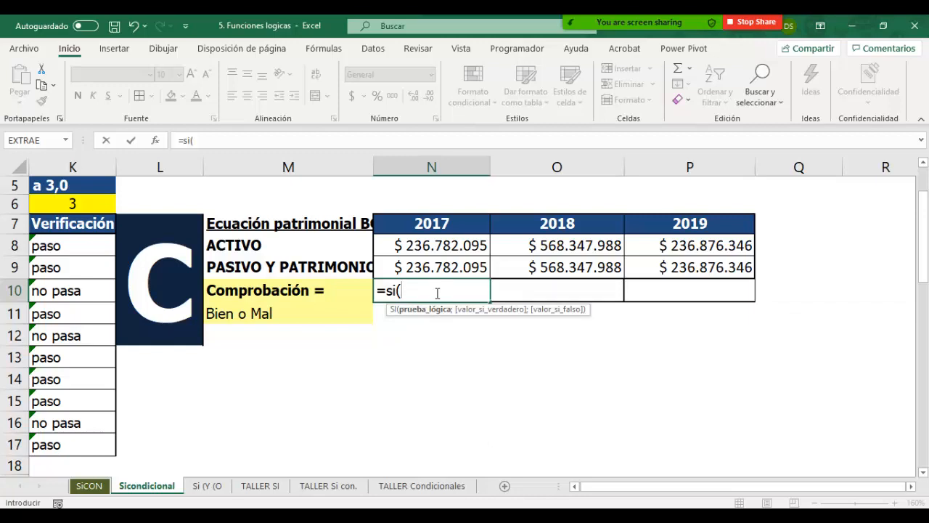
left_click(450, 245)
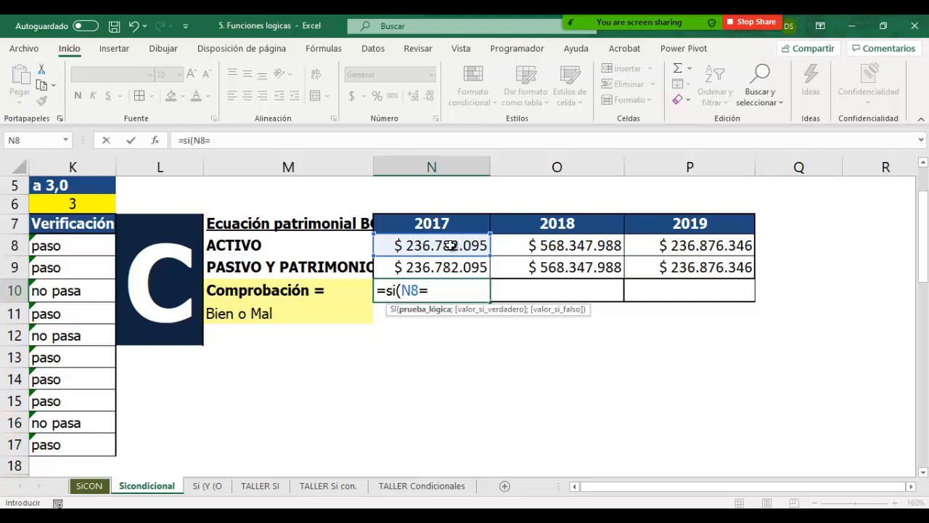
left_click(450, 267)
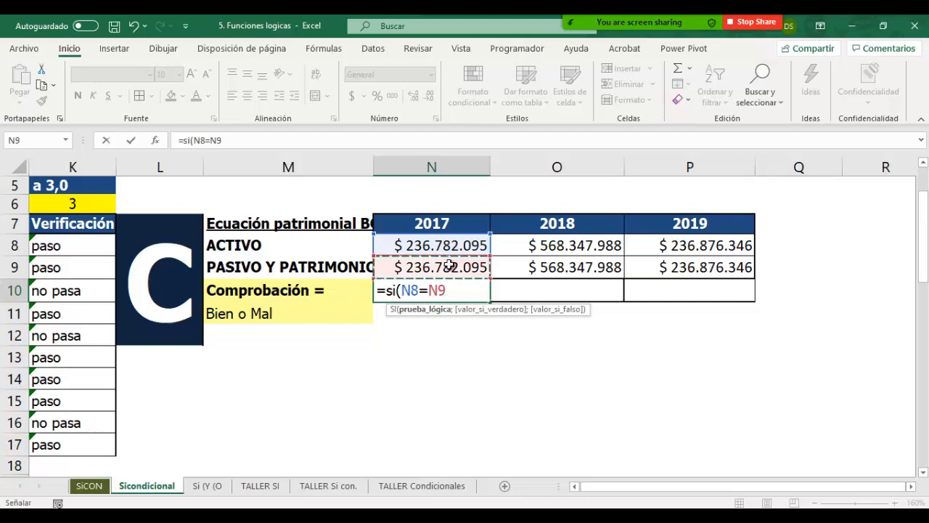
type(";")
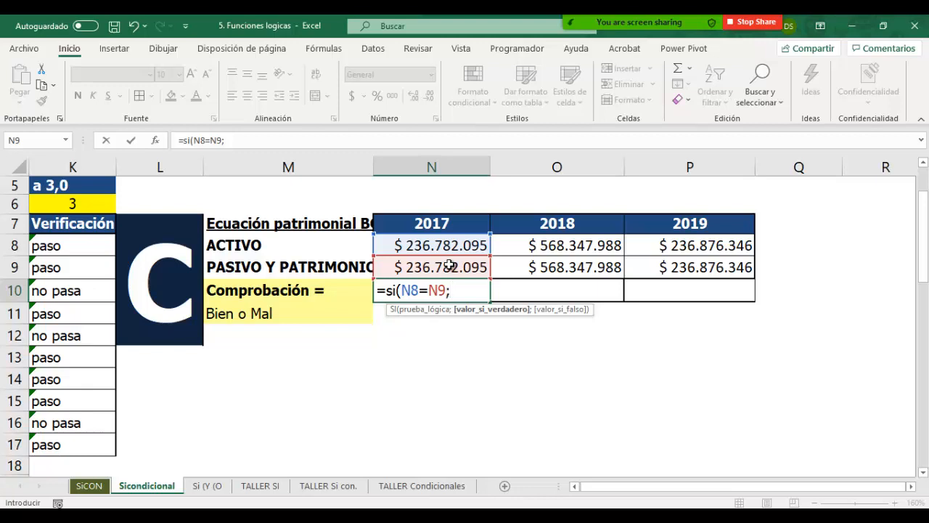
type("\"bien\"")
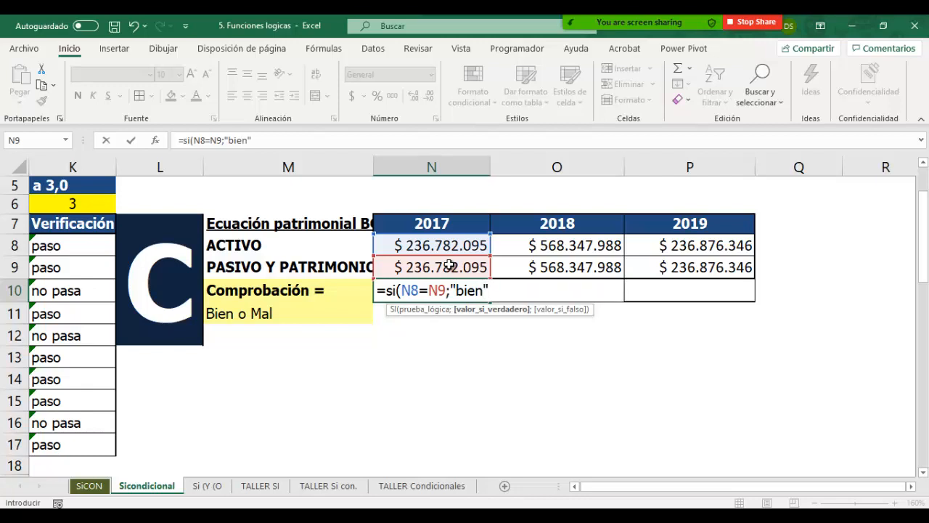
type(";")
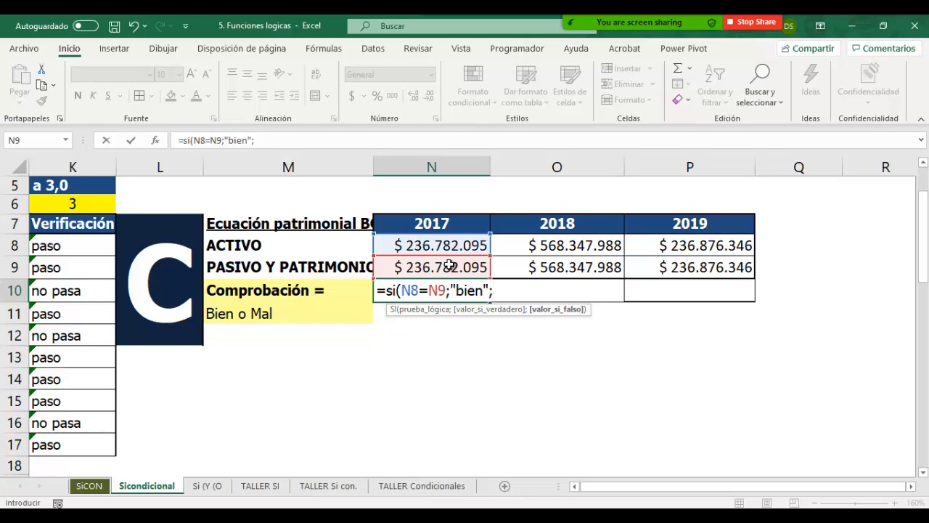
type("\"Mal\")")
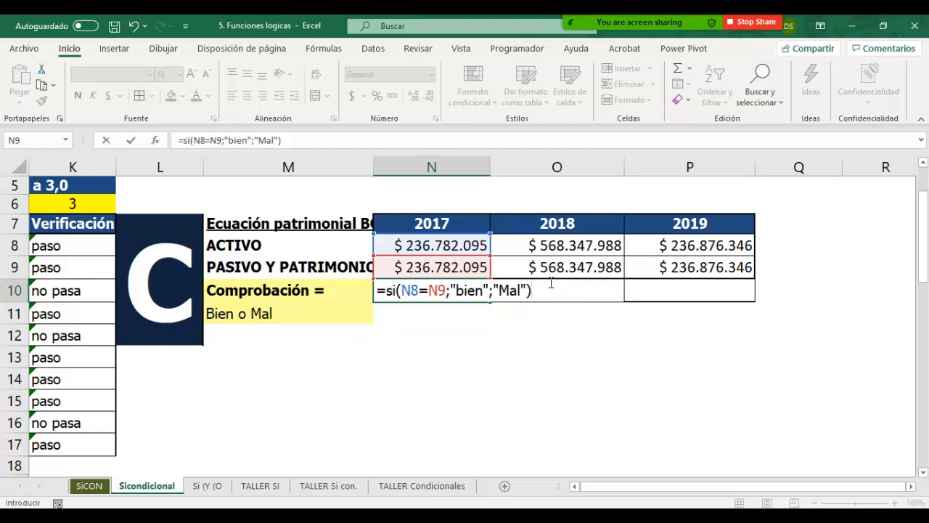
key("Return")
left_click(470, 287)
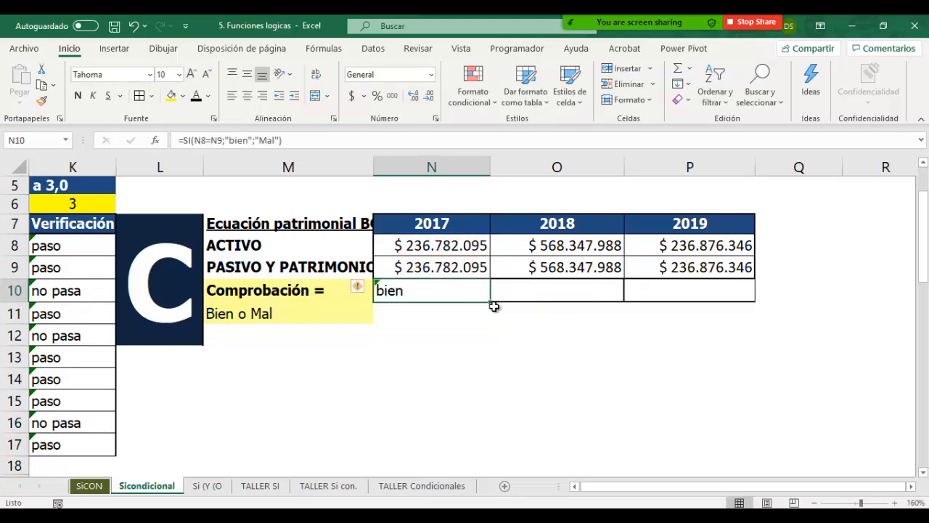
left_click_drag(490, 301, 761, 329)
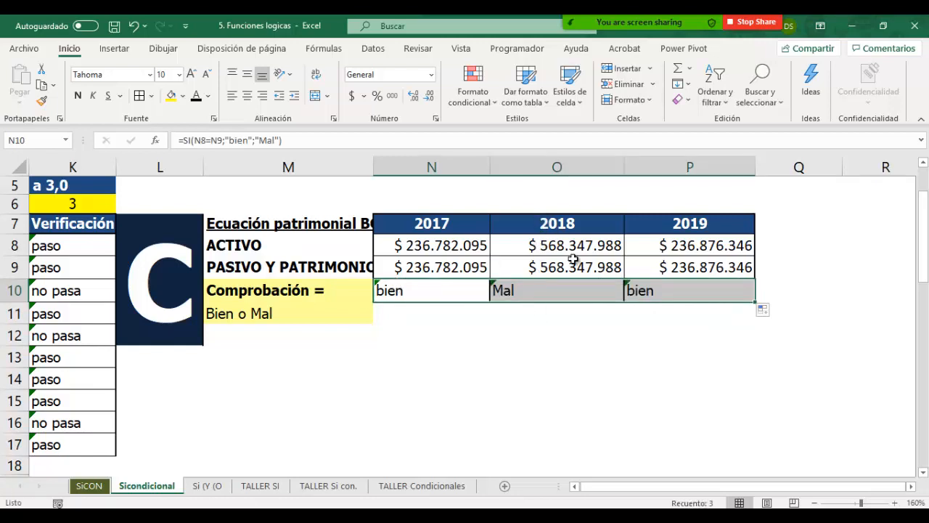
Step: Compare the exact 2018 amounts stored in O8 and O9 with the Comprobación formula in O10
left_click(574, 292)
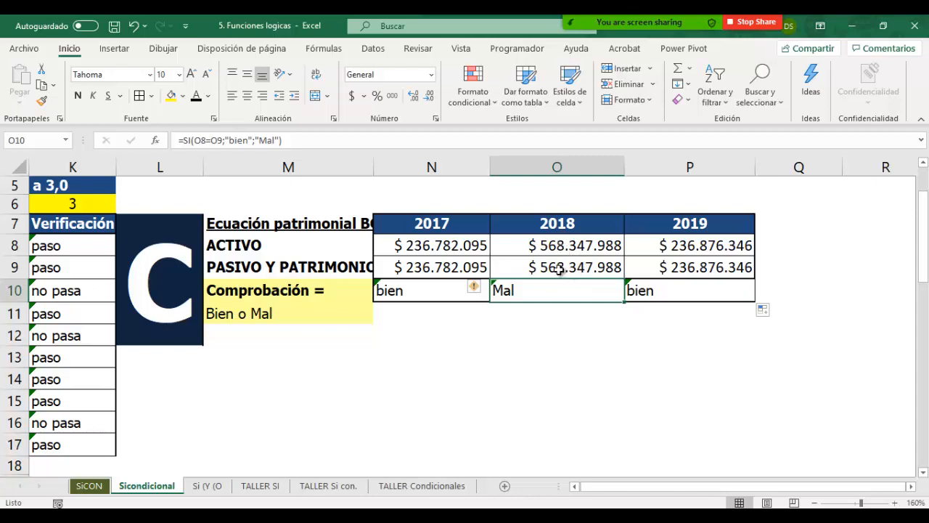
double_click(600, 266)
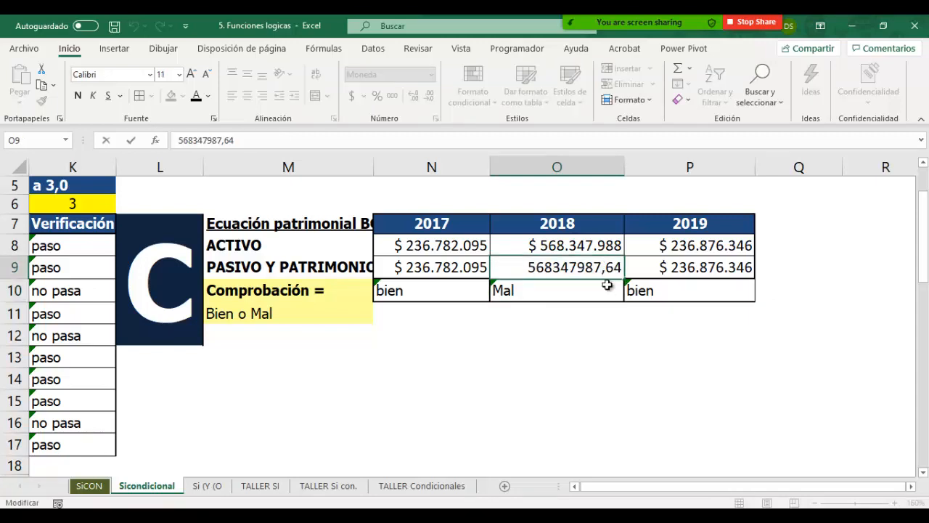
double_click(612, 246)
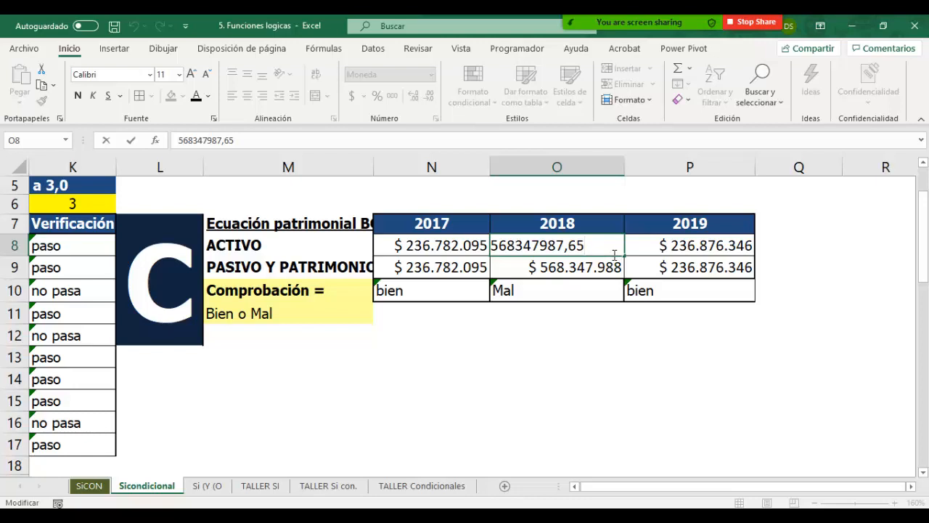
key("Return")
left_click(537, 293)
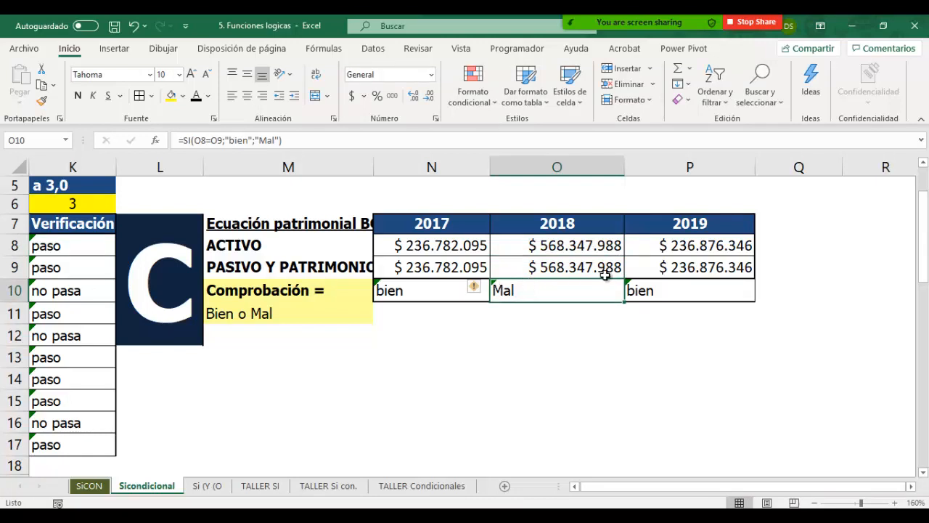
Step: Review the condition, true value and false value of the Comprobación formula in N10
double_click(449, 290)
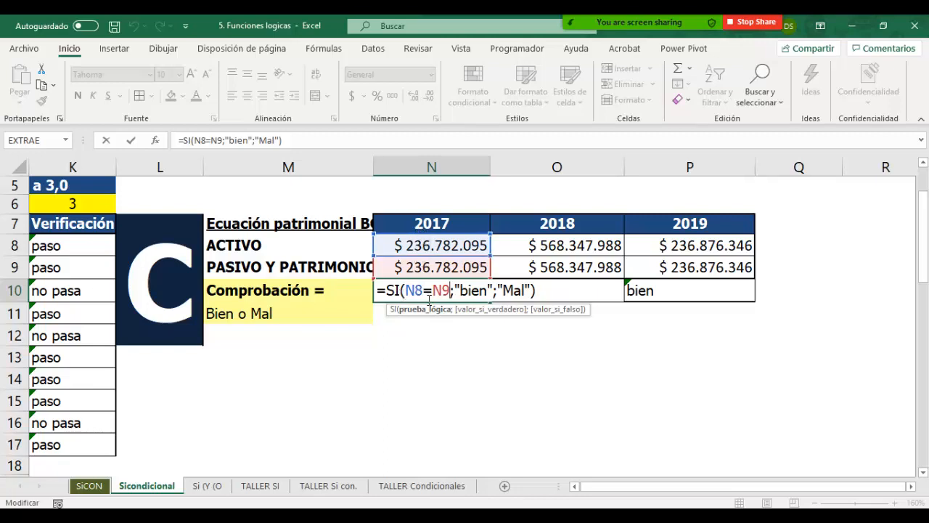
left_click(480, 294)
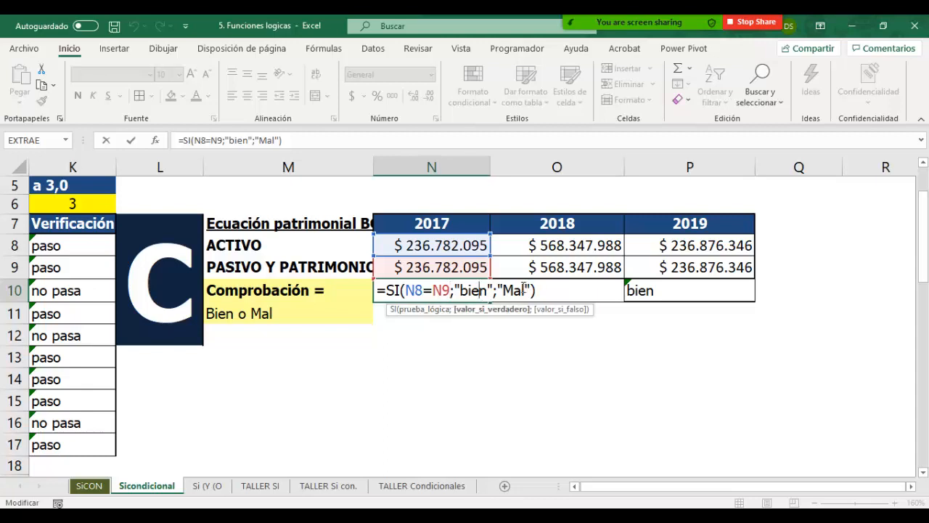
left_click(522, 290)
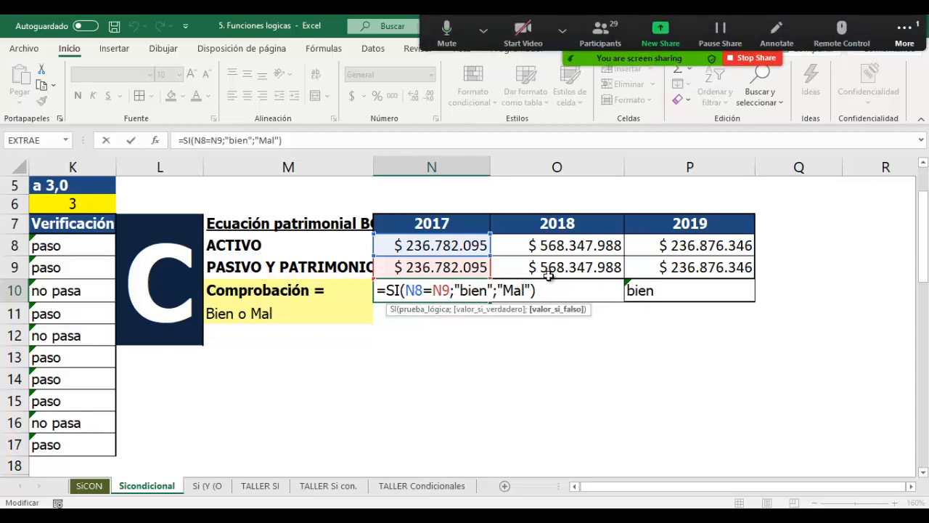
key("Return")
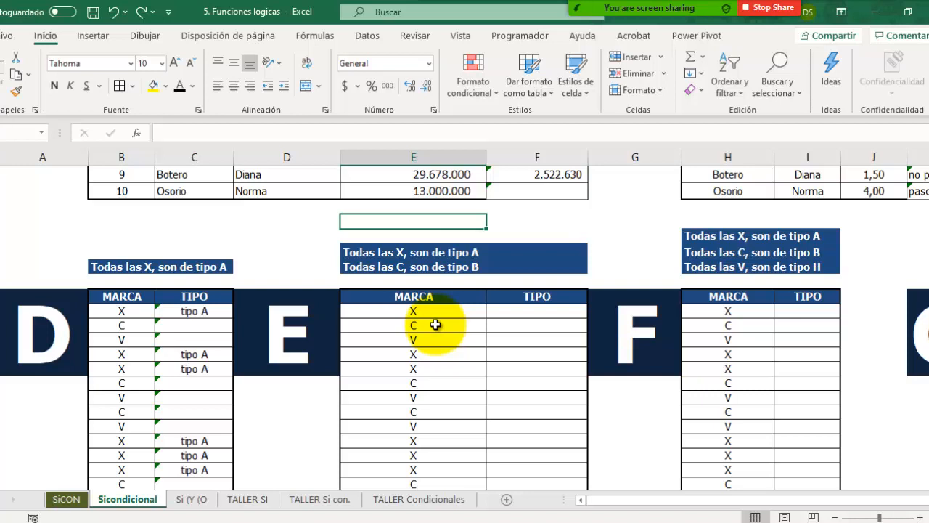
Step: Begin the exercise E formula in F25 with =si(E25="x";"tipo A"; as the first condition
left_click(535, 310)
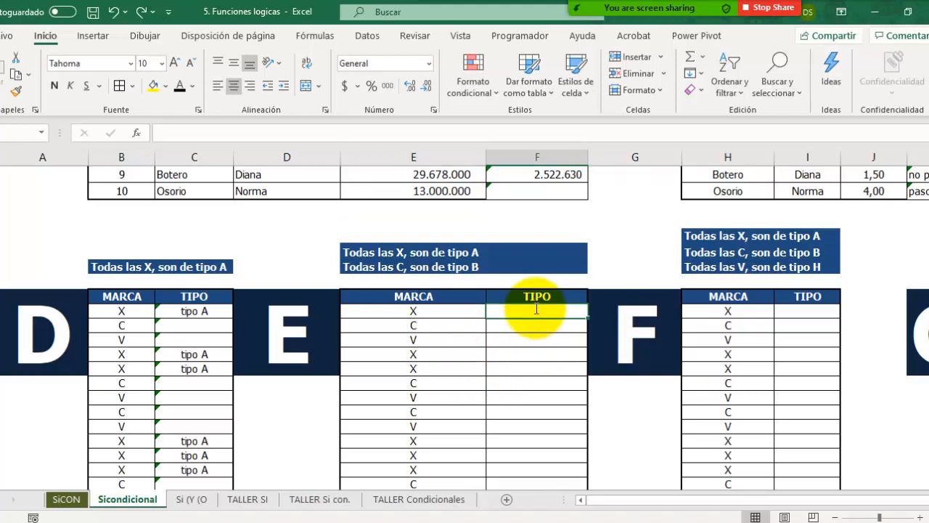
type("=si(")
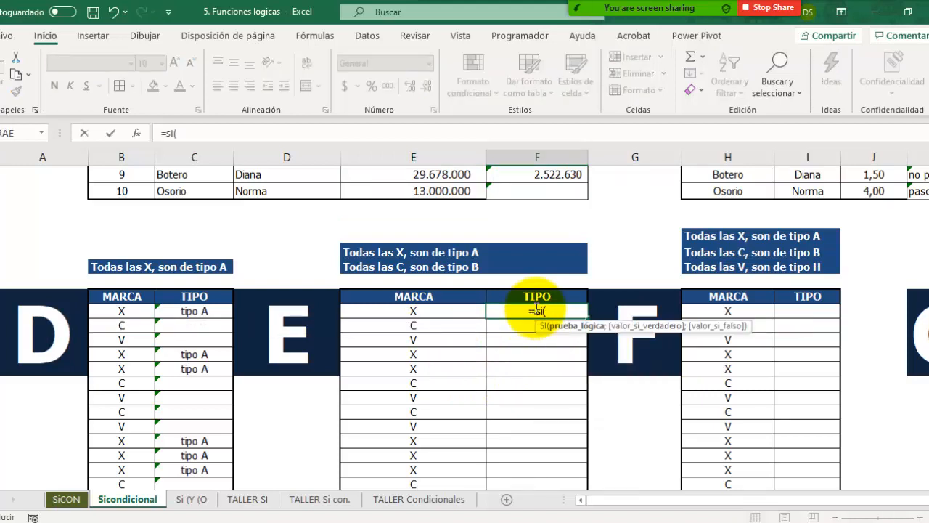
left_click(430, 310)
type("=")
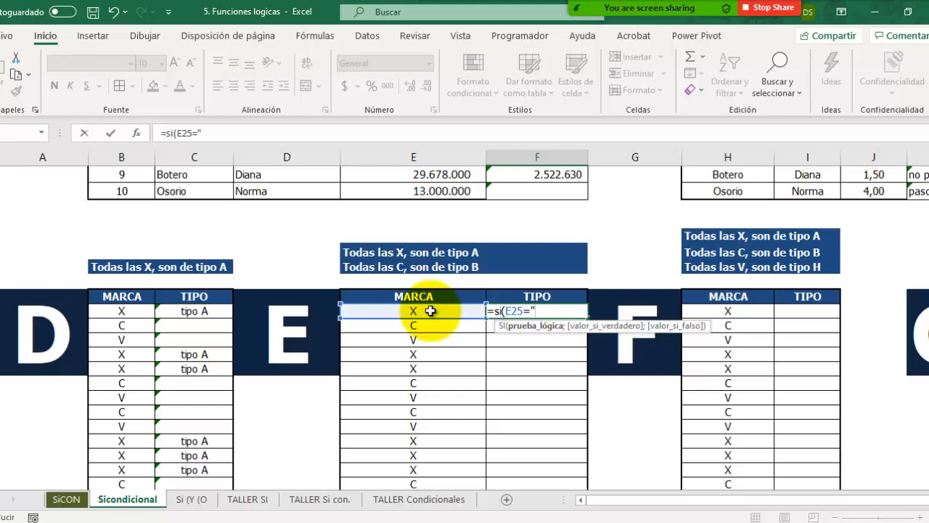
type("\"x\";")
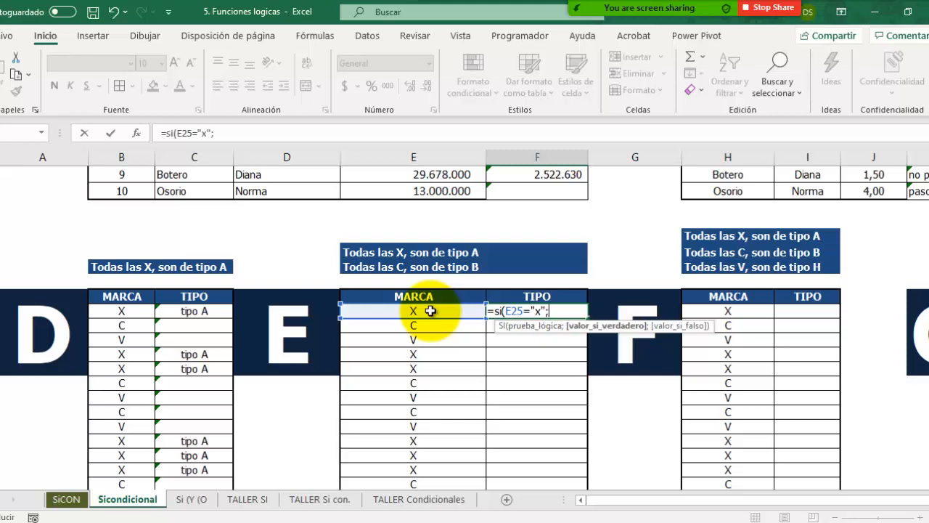
type("\"tipo A\";")
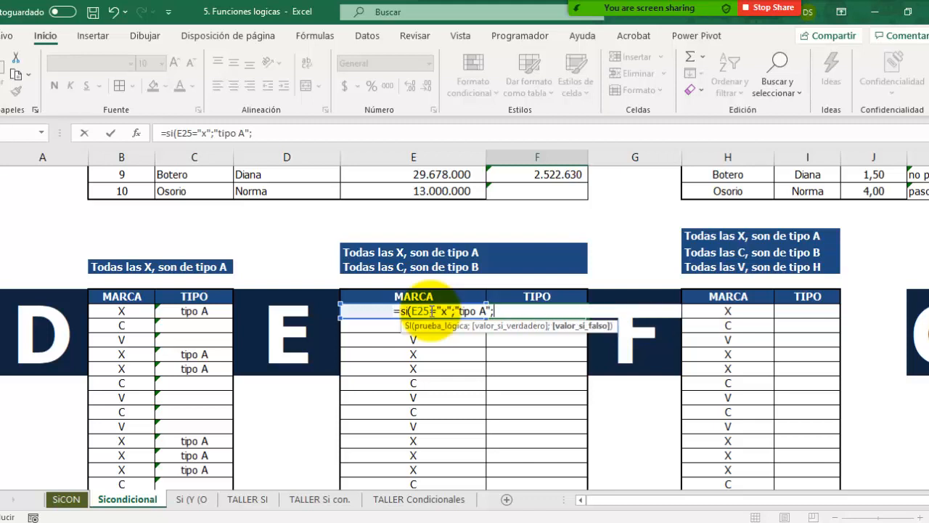
type("si")
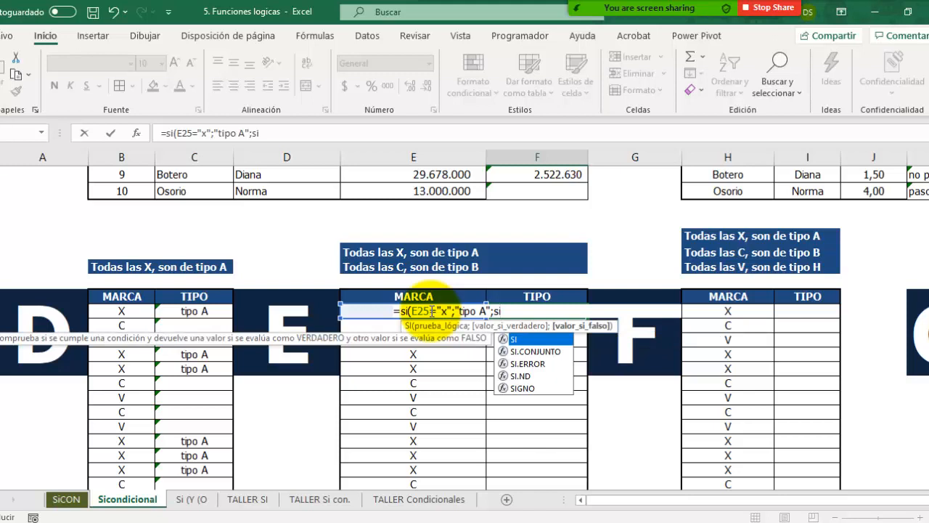
type("(")
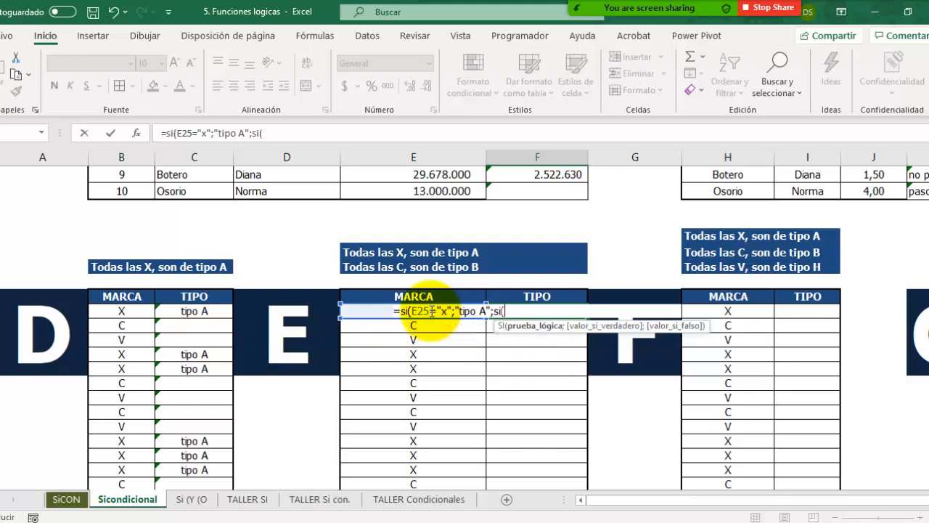
Step: Complete the F25 formula with the nested condition si(E25="c";"tipo b";" ")) as its false value
left_click(359, 309)
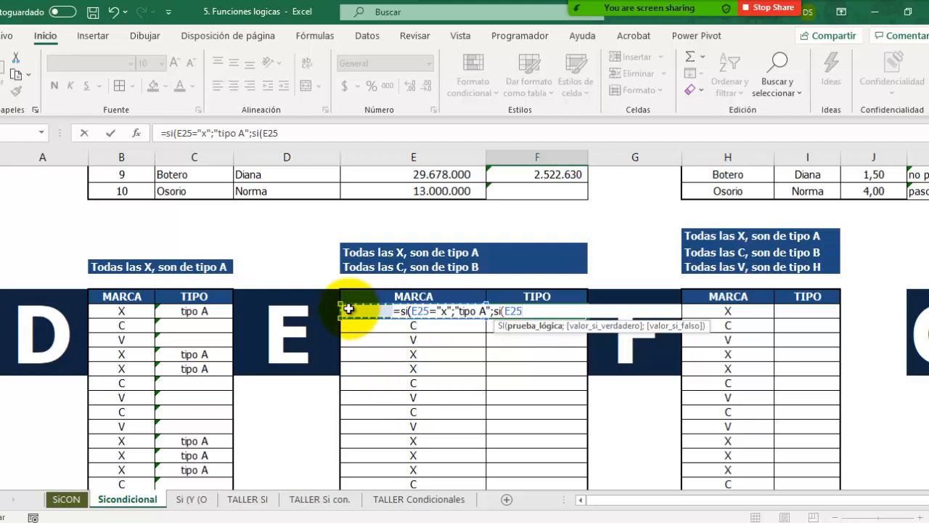
type("=\"c\";")
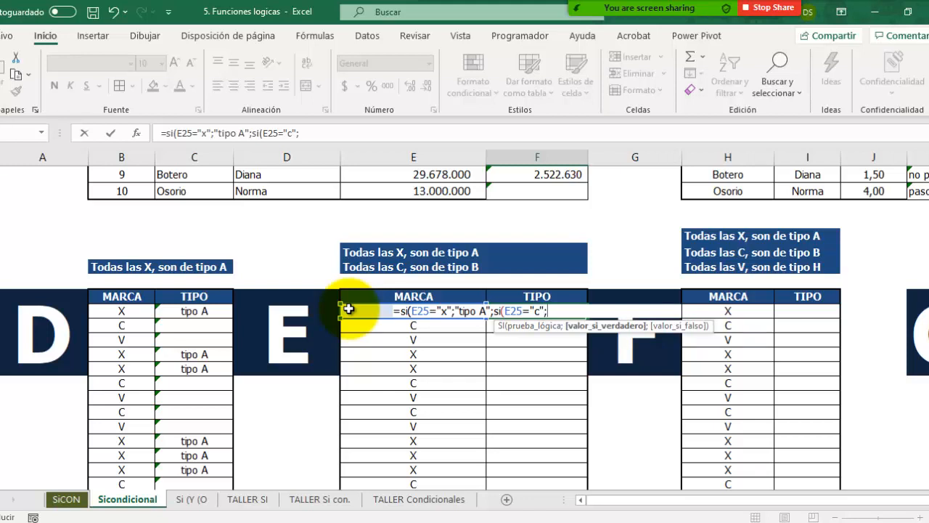
type("\"tipo")
type("b\";")
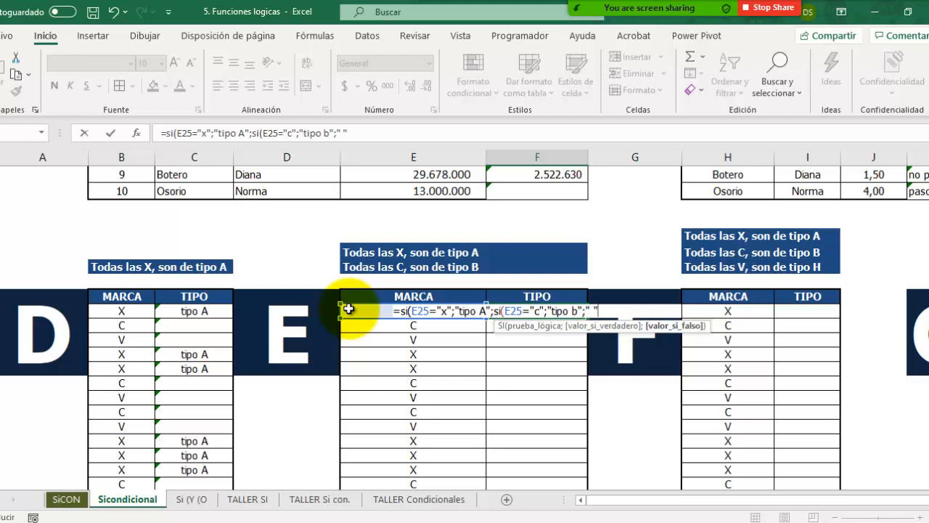
type("))")
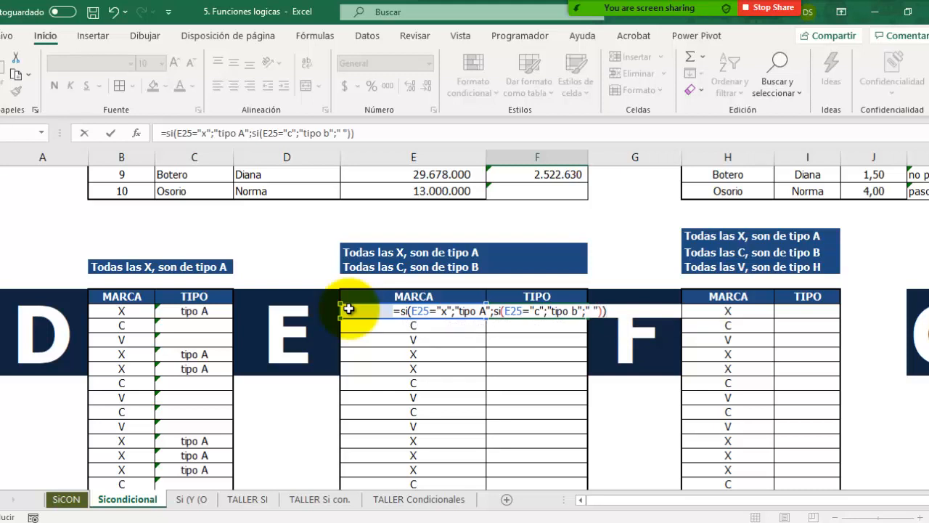
key("Return")
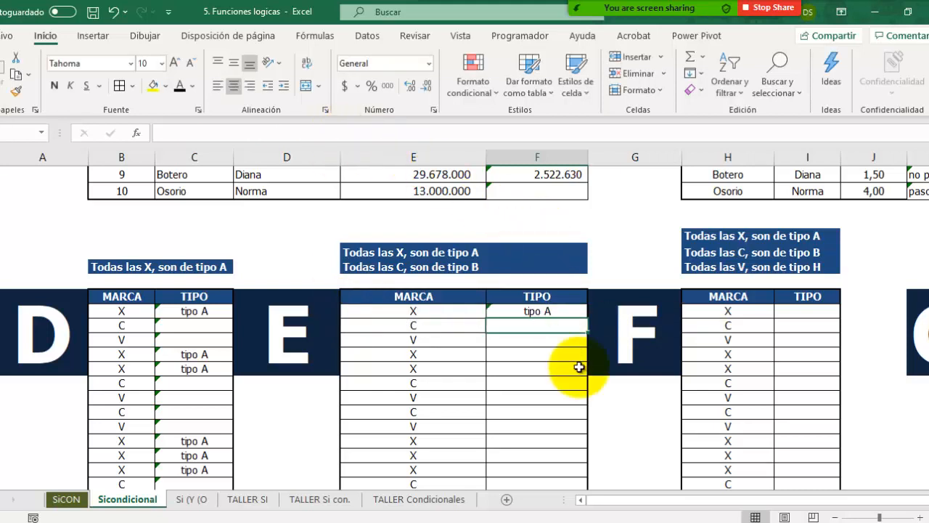
Step: Copy the F25 formula down to the last row of exercise E's TIPO column and review its nested SI
left_click(566, 310)
left_click_drag(585, 317, 586, 318)
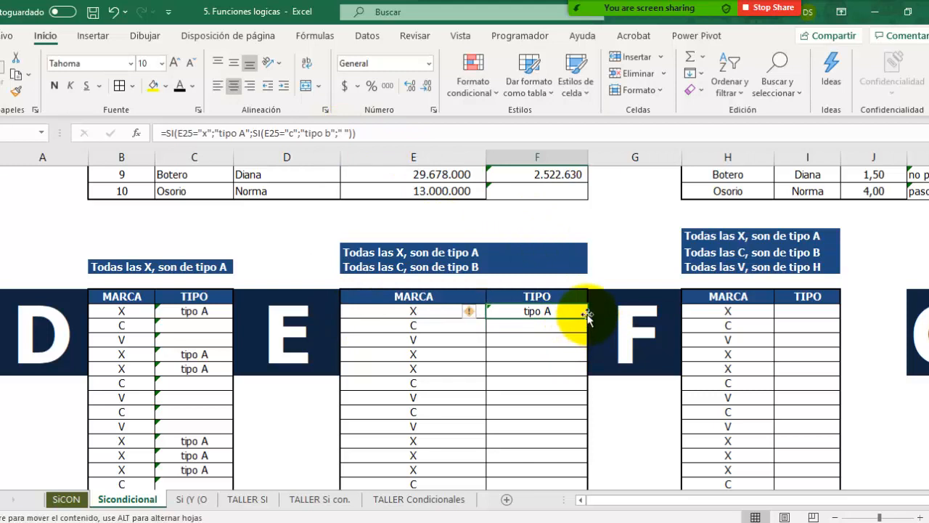
double_click(587, 317)
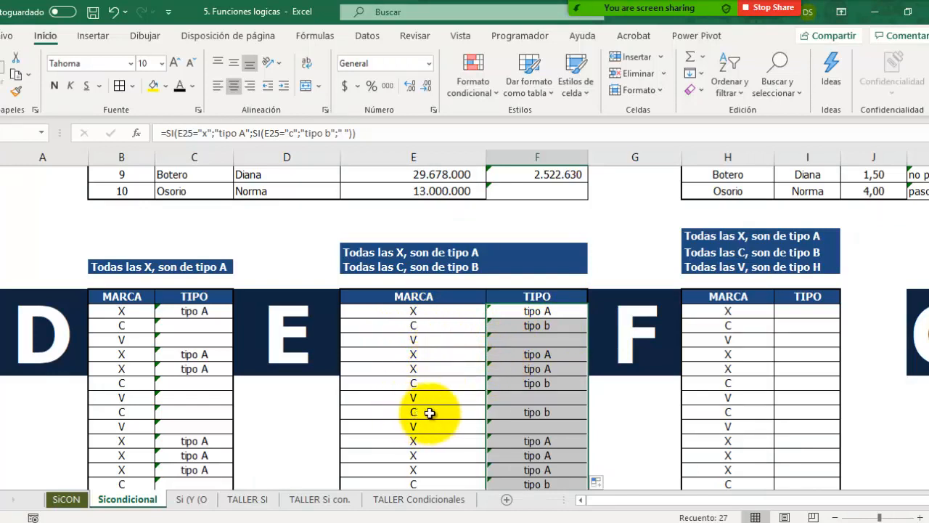
scroll(445, 436, "down", 5)
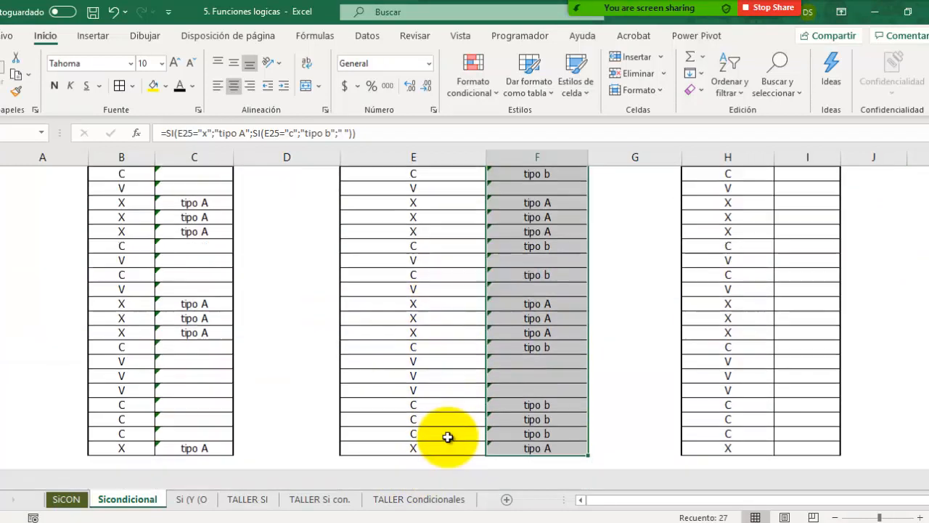
scroll(448, 436, "up", 6)
scroll(465, 435, "down", 2)
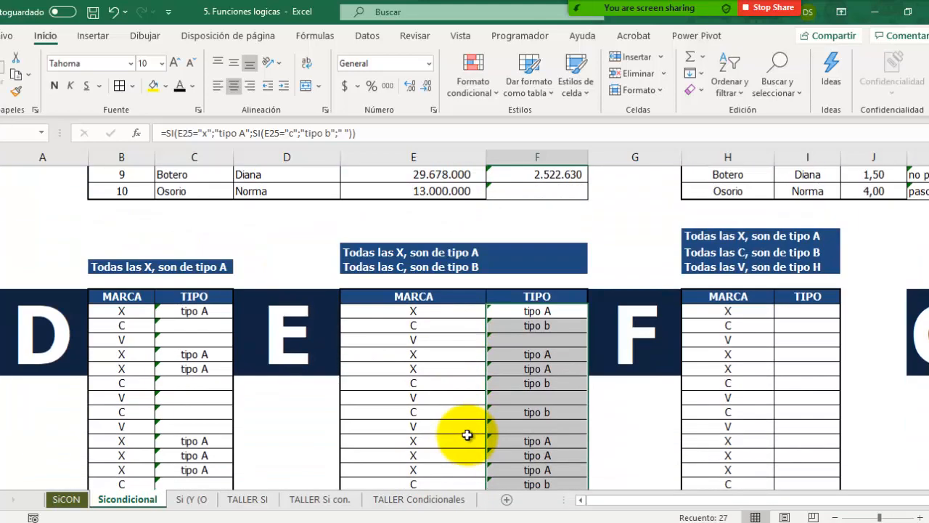
double_click(506, 311)
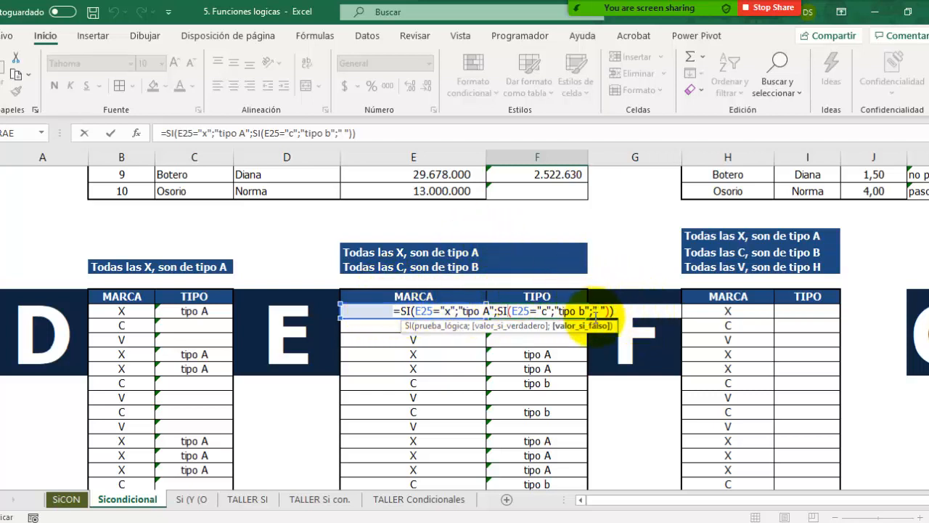
key("ctrl+Return")
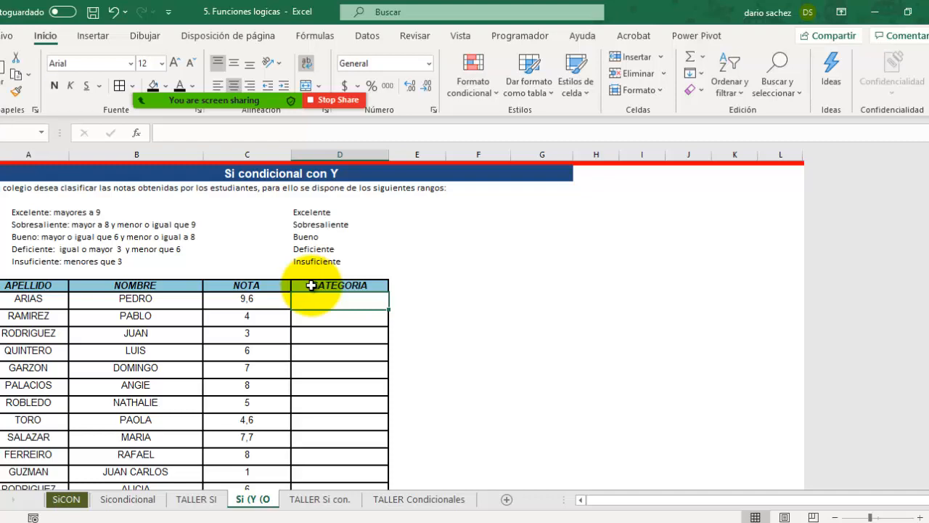
Step: Begin the CATEGORIA formula in D42 of the Si (Y (O sheet with +si(C42>9;"Excelente"; as the first condition
scroll(311, 285, "up", 3)
type("+si(")
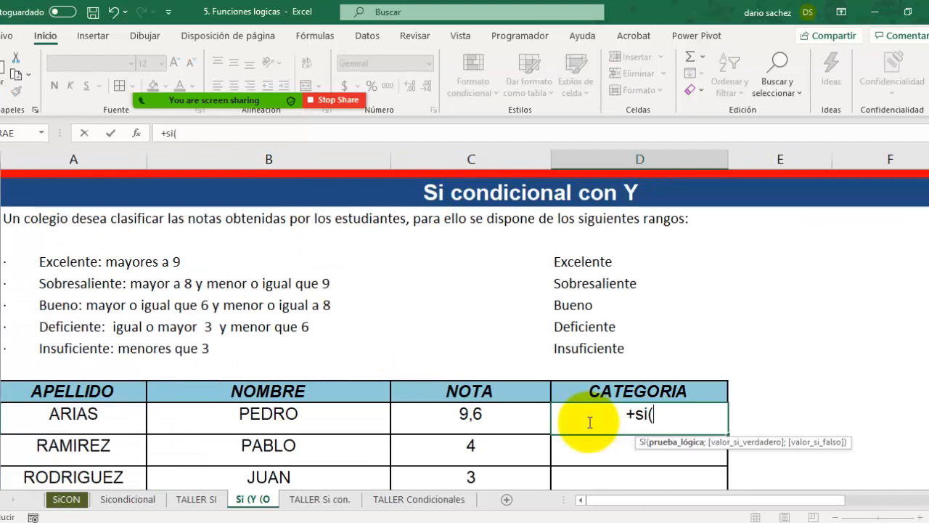
left_click(527, 418)
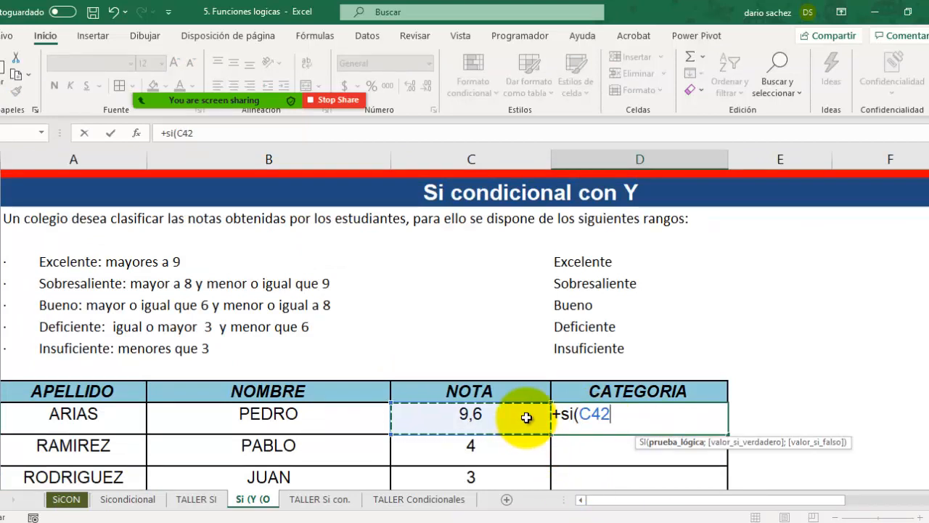
type(">")
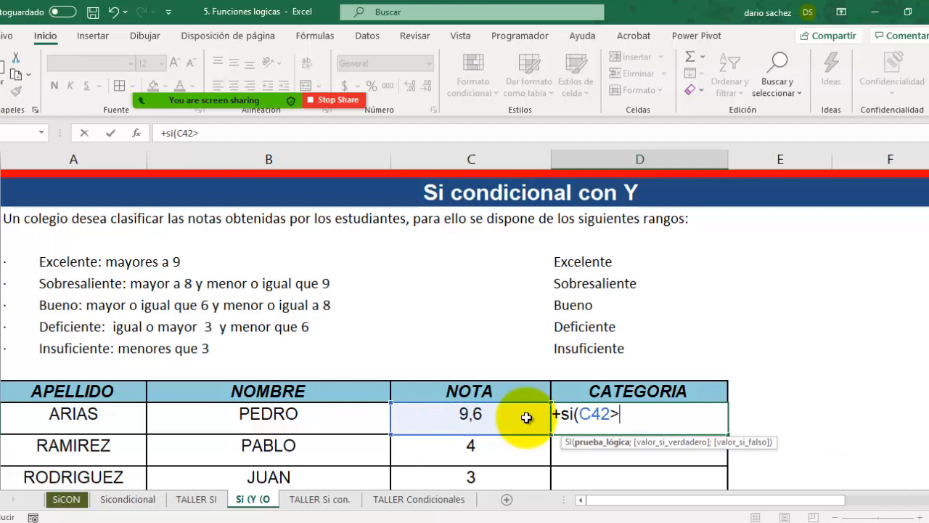
type("9\"")
key("BackSpace")
type(";\"Ex")
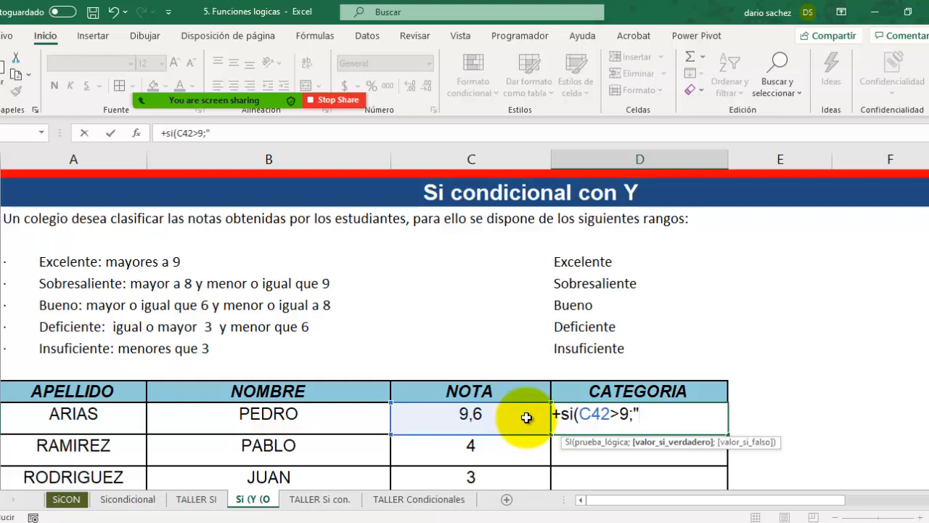
type("cele")
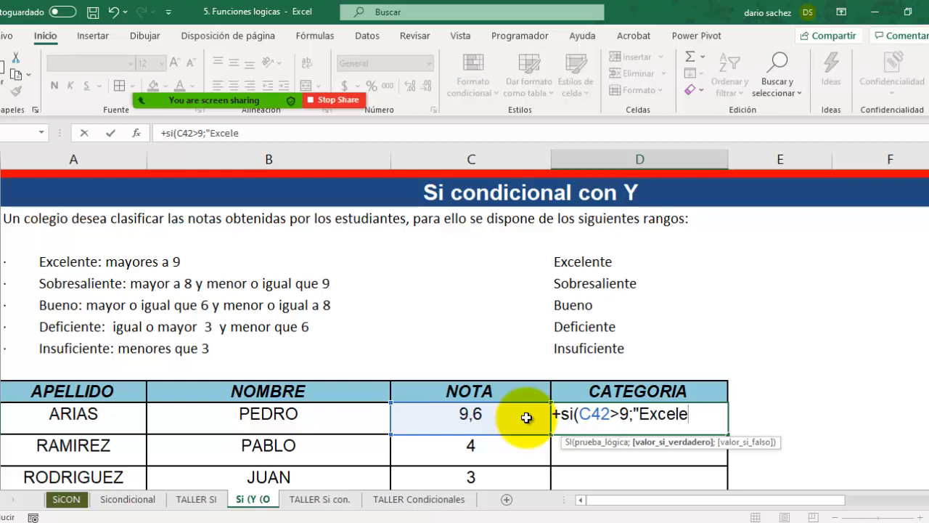
type("nte\";")
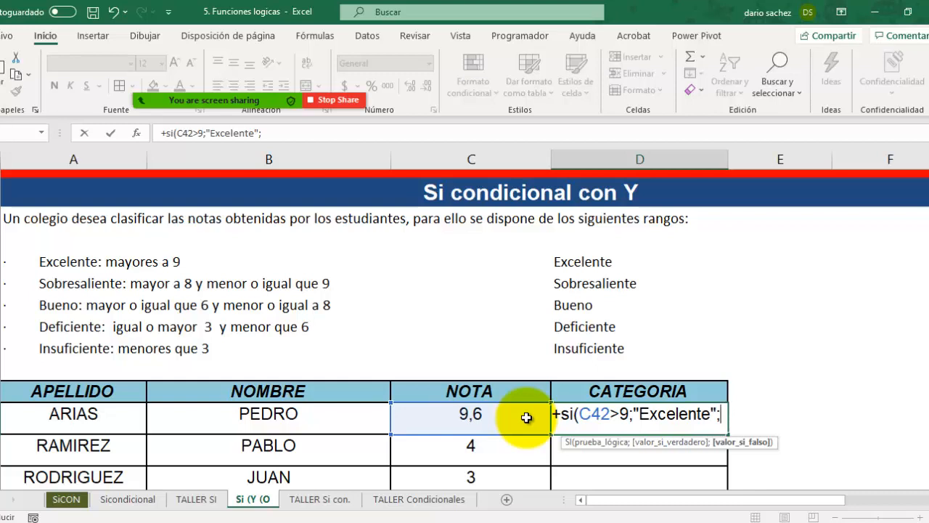
Step: Continue the D42 formula with the nested condition si(y(C42>8;C42<=9) as the false value and check the Y function's parentheses
type("si")
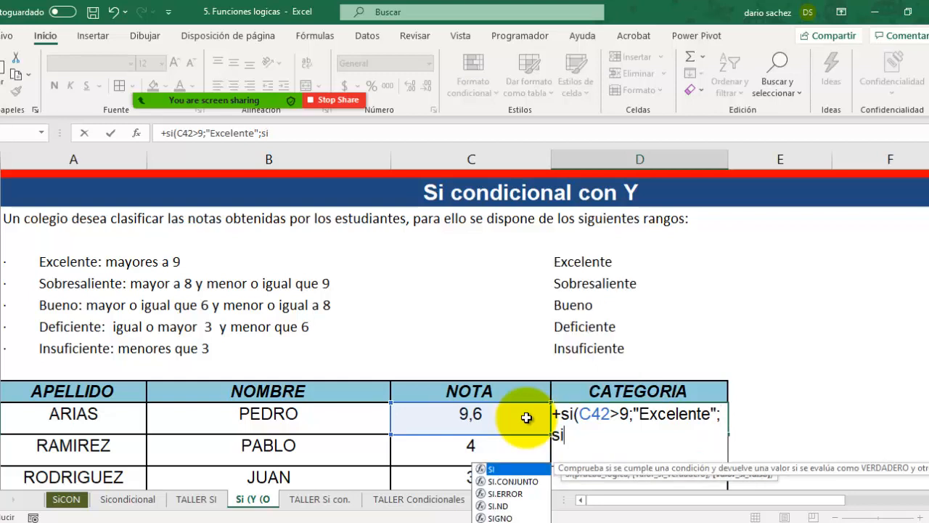
type("(")
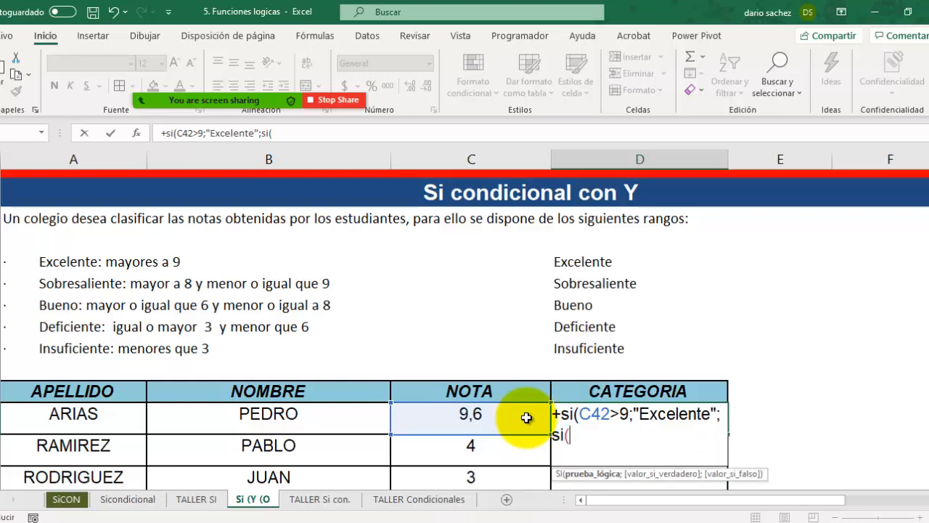
type("y(")
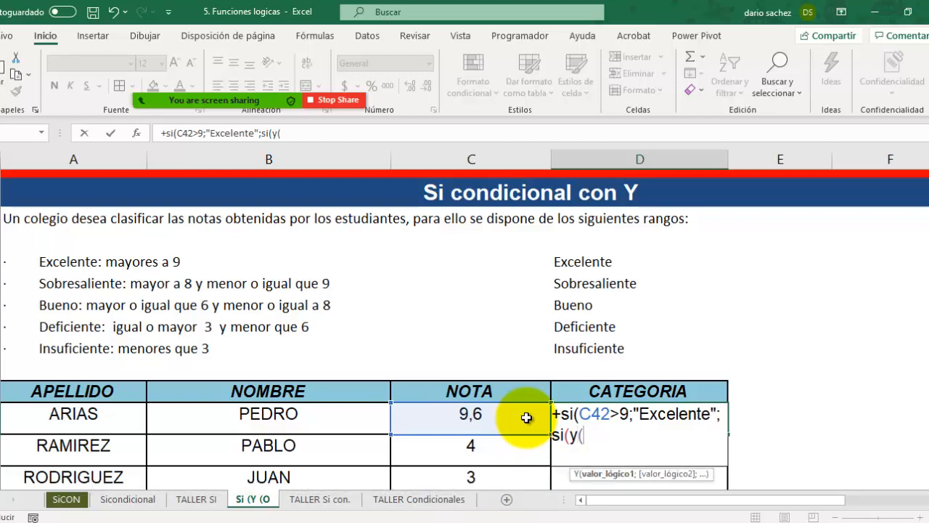
left_click(413, 422)
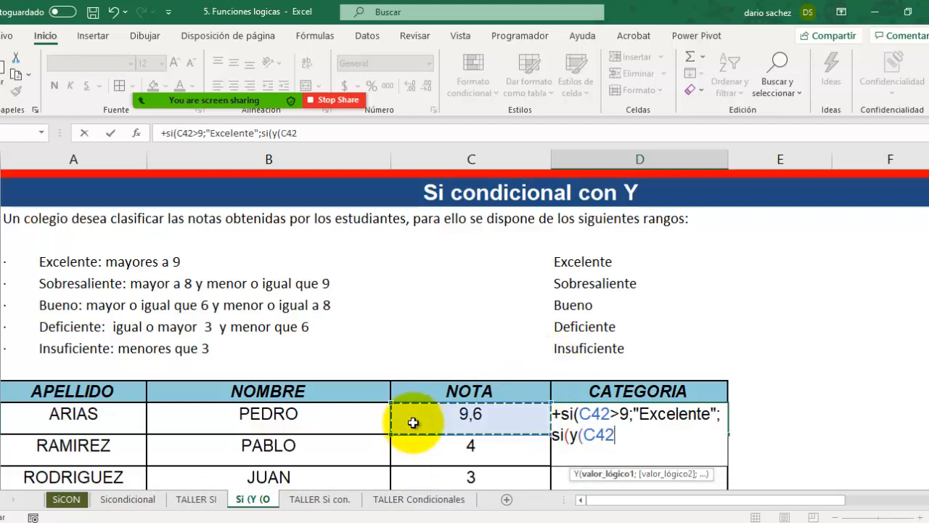
type(">8")
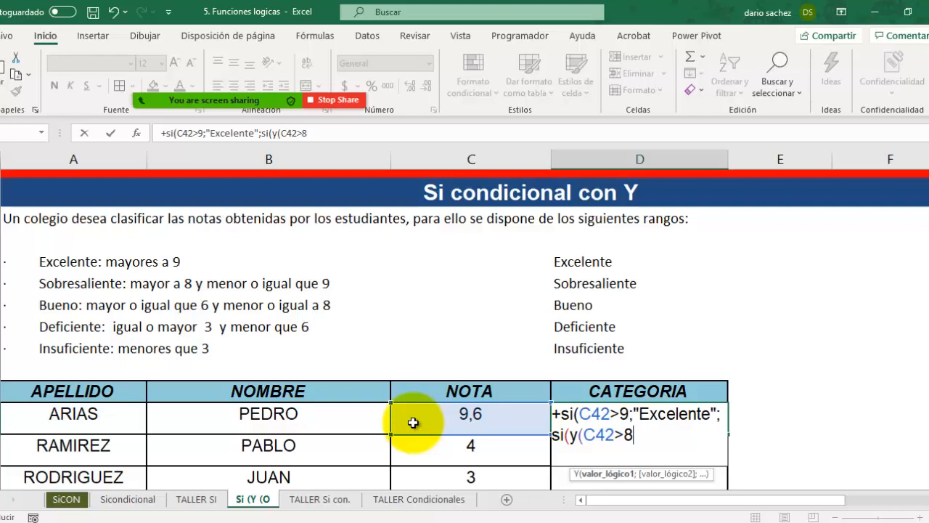
type(";")
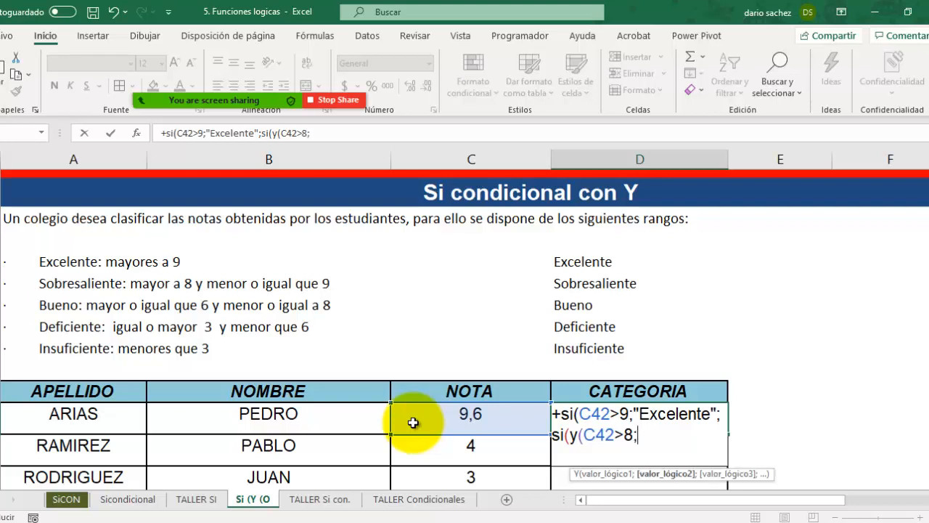
left_click(413, 422)
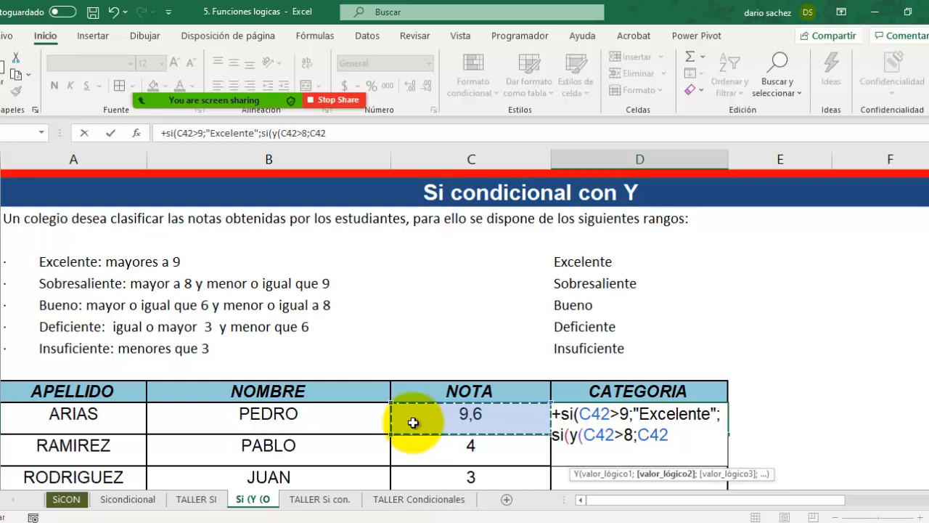
type("<")
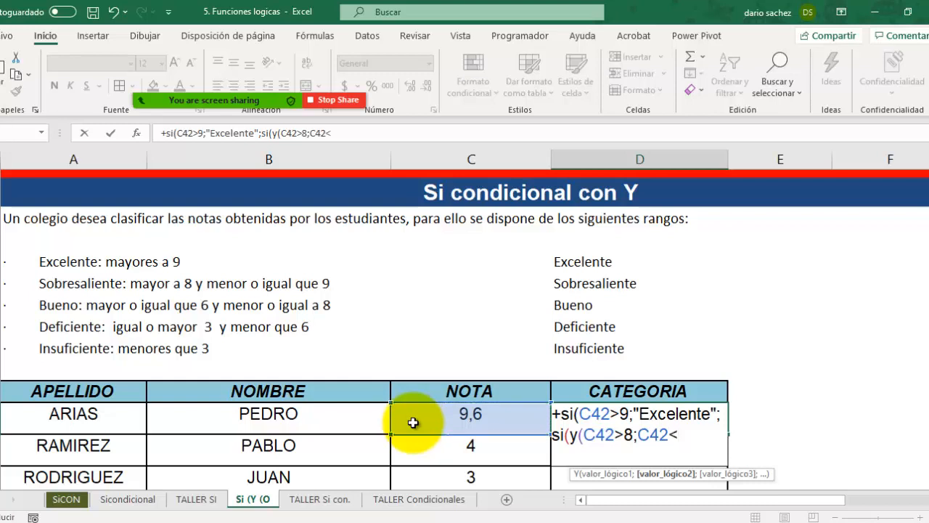
type("=9)")
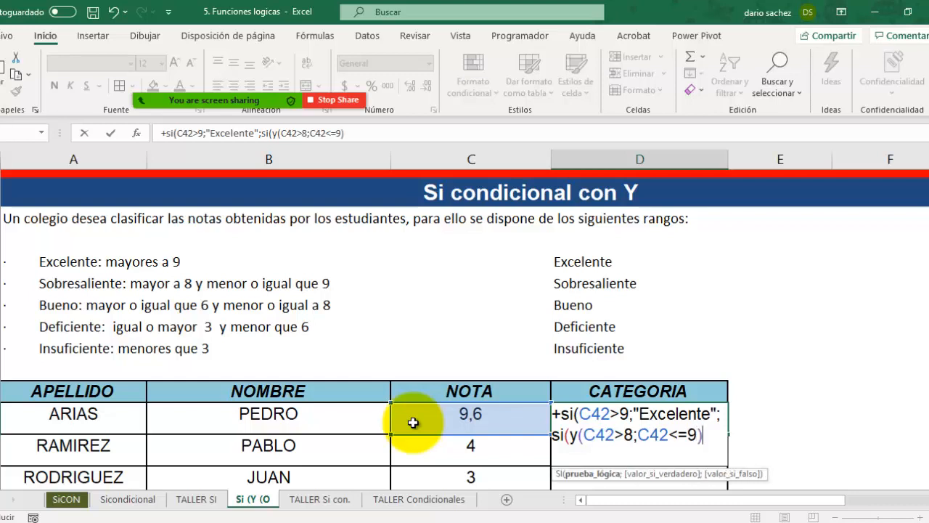
left_click(582, 435)
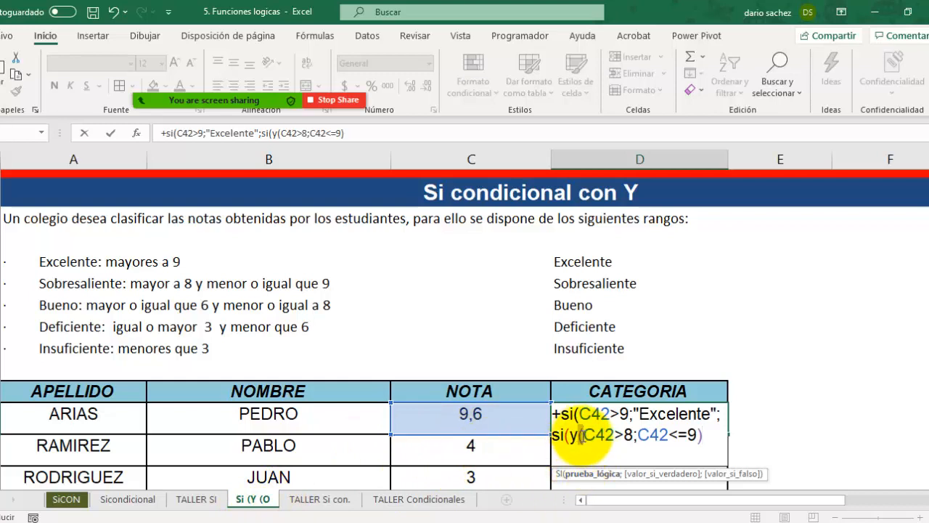
left_click(698, 435)
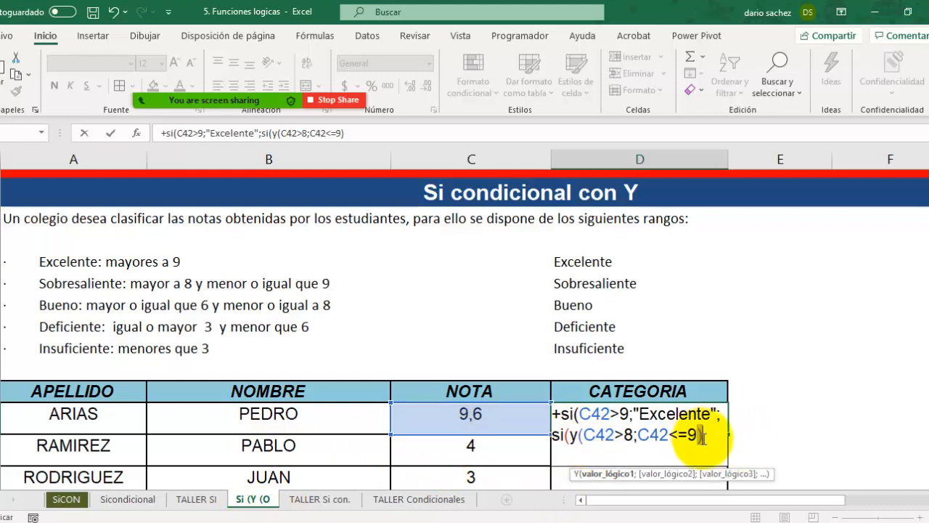
left_click(703, 436)
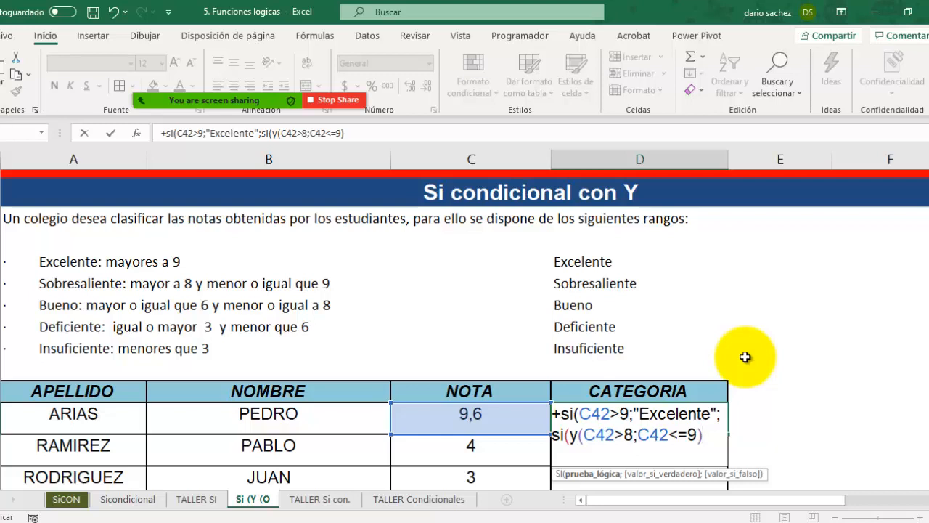
Step: Add "sobresaliente" as the true value of the C42>8 and C42<=9 condition in the D42 formula
type(";")
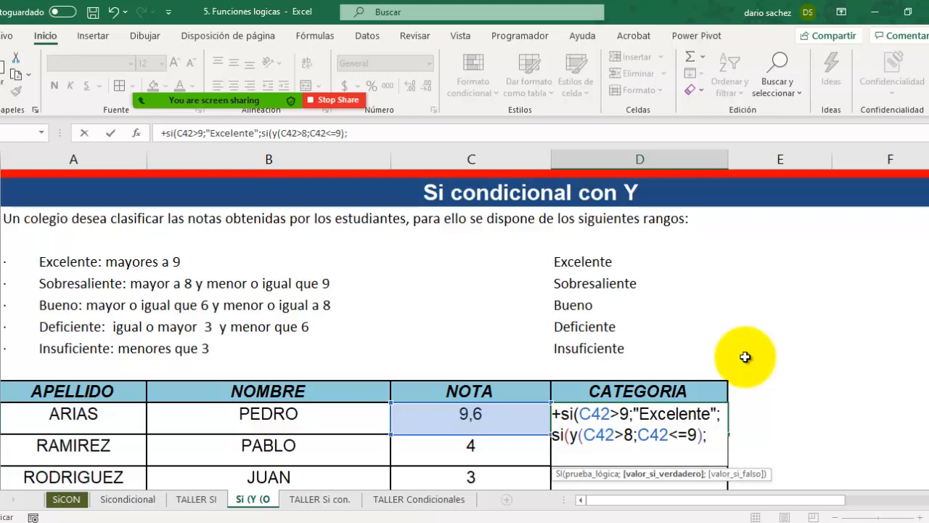
type("\"sobresa")
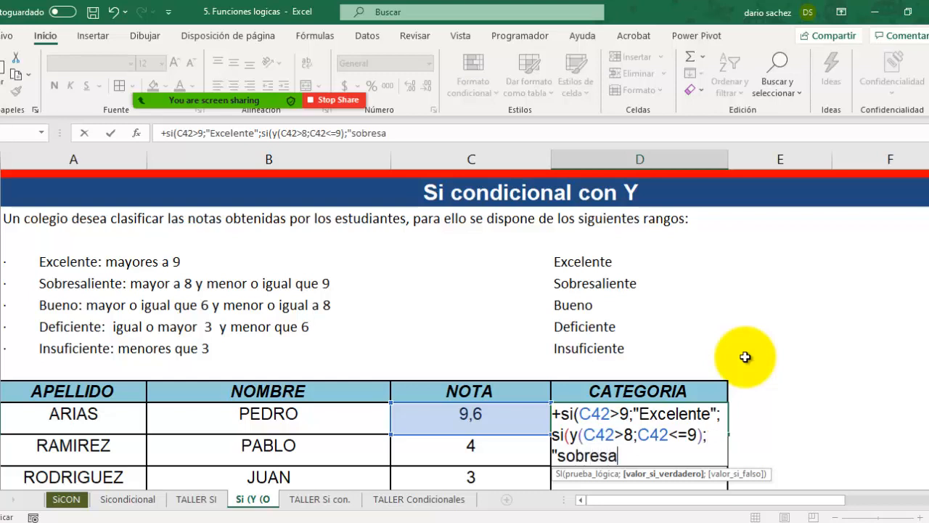
type("liente\"")
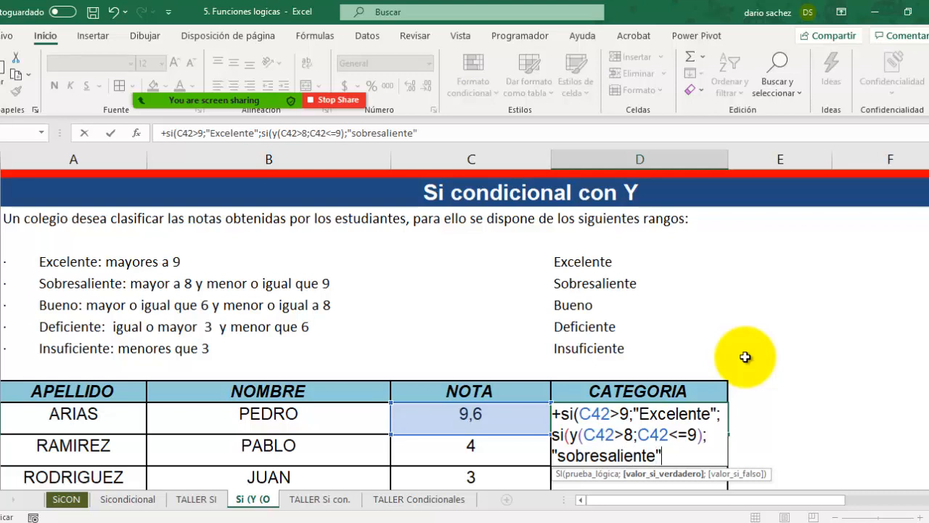
type(";")
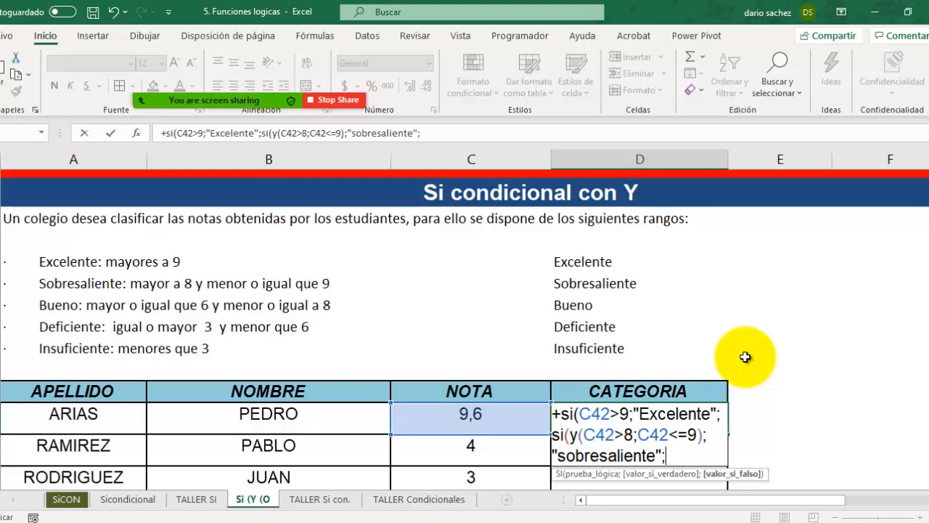
type("si")
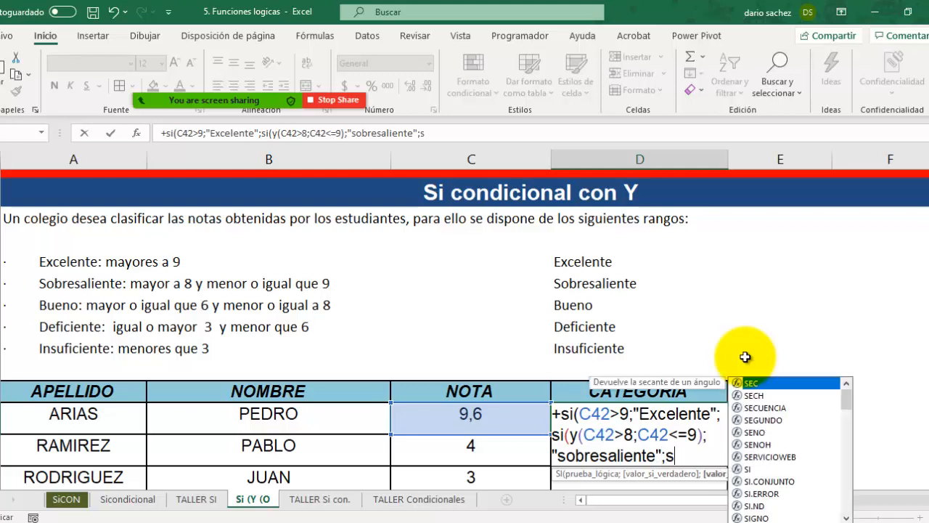
type("(")
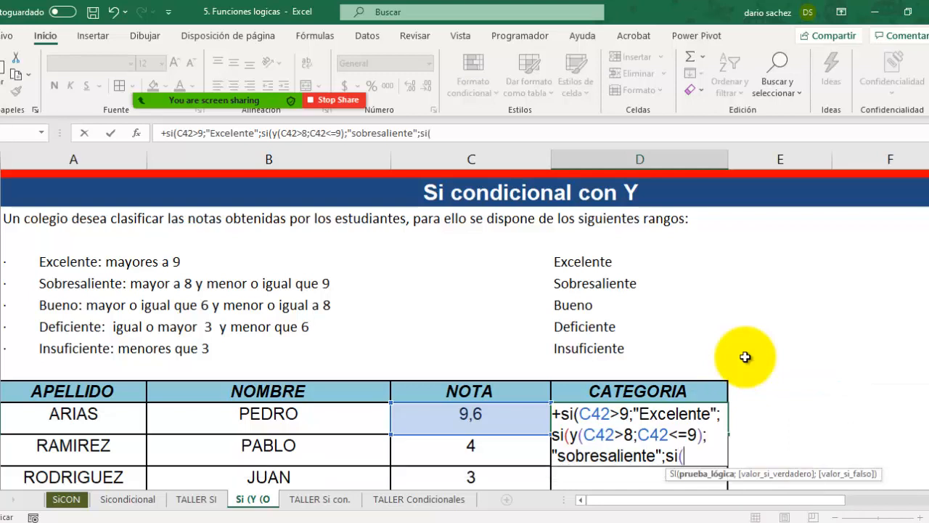
type("y")
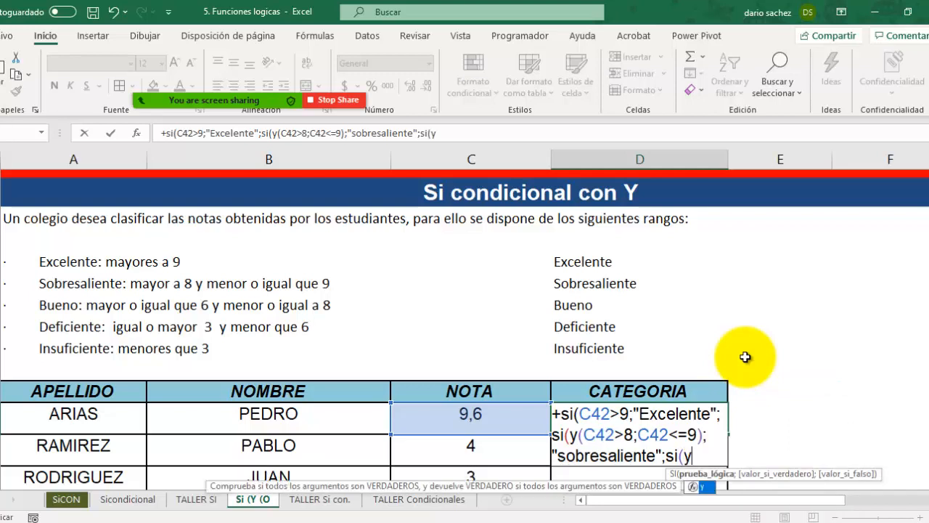
type("(")
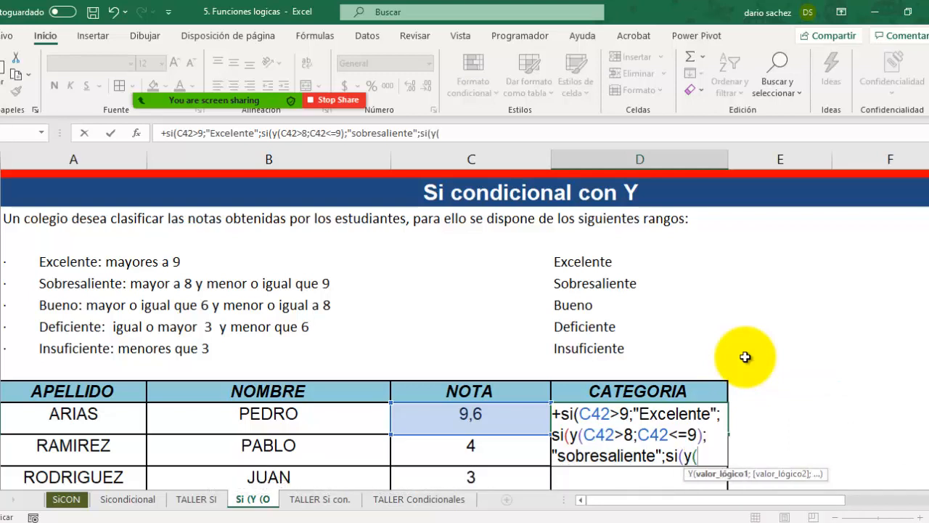
Step: Nest a further condition si(y(C42>=6;C42<=8) as the next false value in the D42 formula
scroll(840, 482, "down", 1)
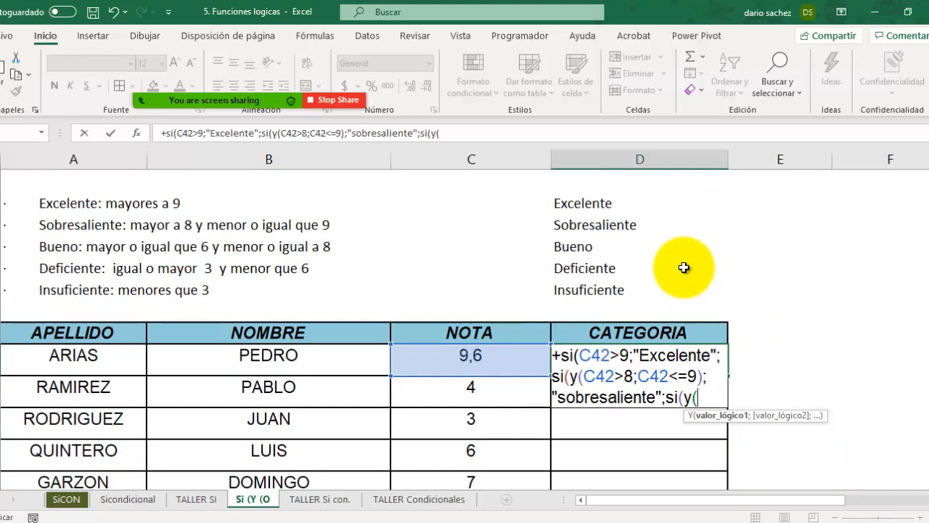
left_click(488, 362)
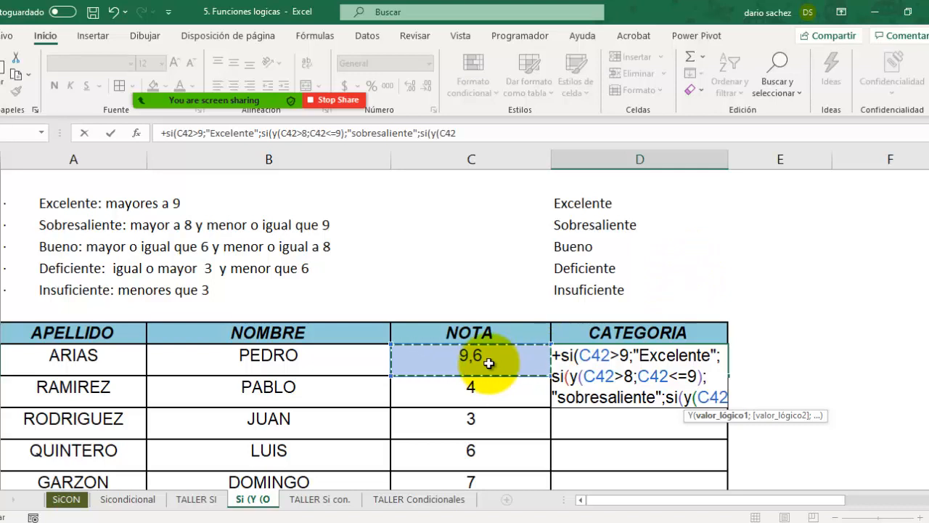
type(">")
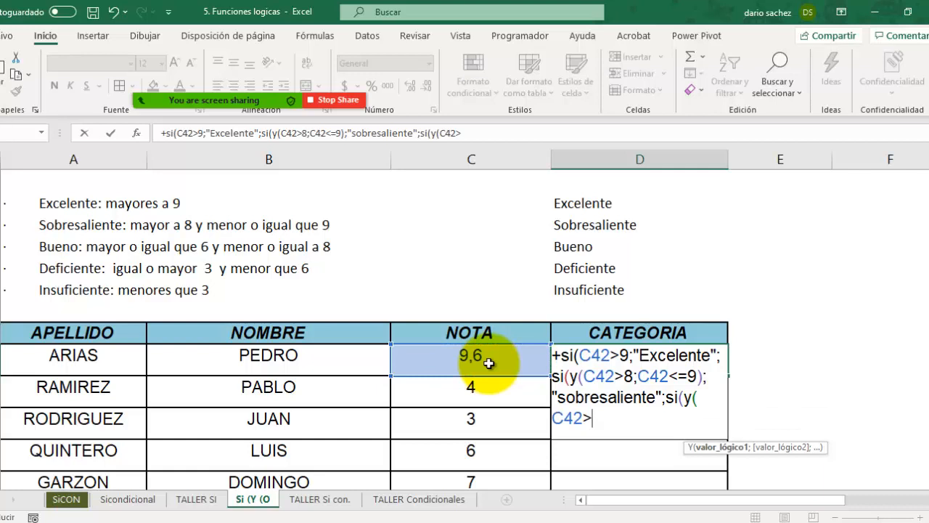
type("=6")
type(";")
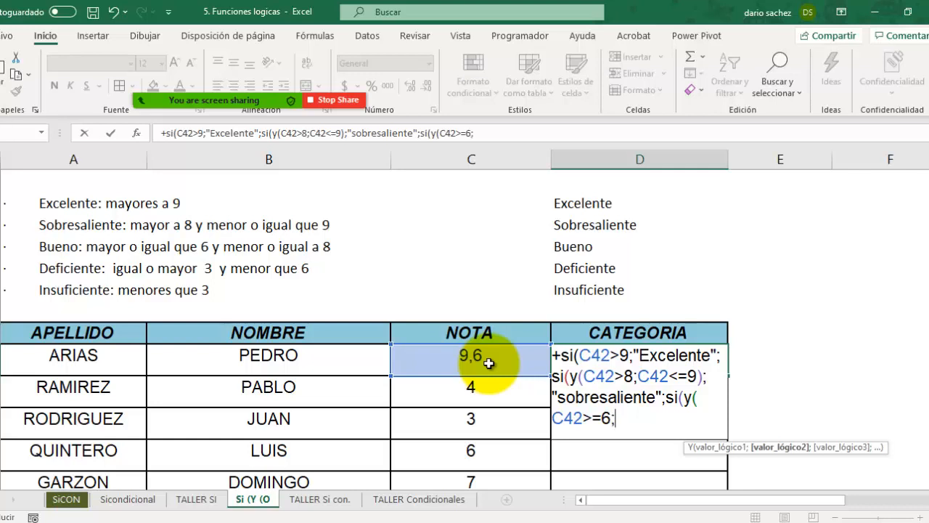
left_click(488, 362)
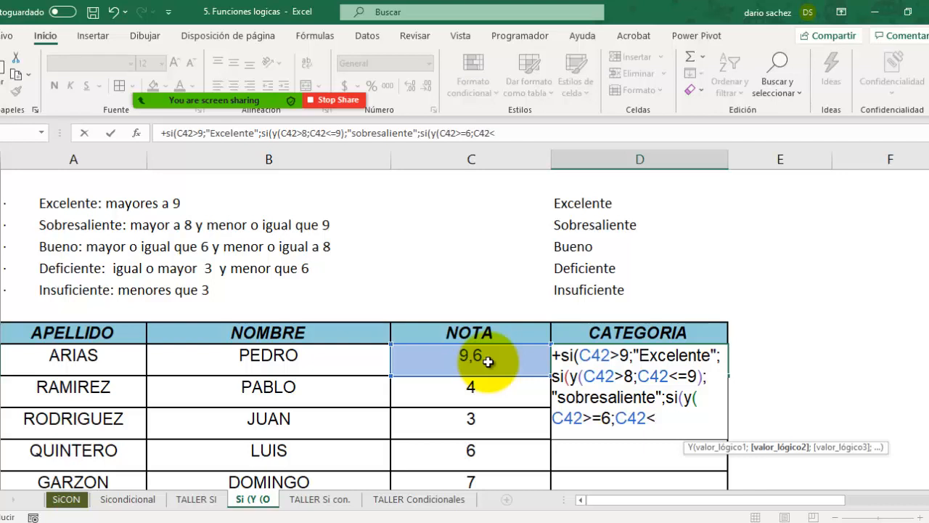
type("=8)")
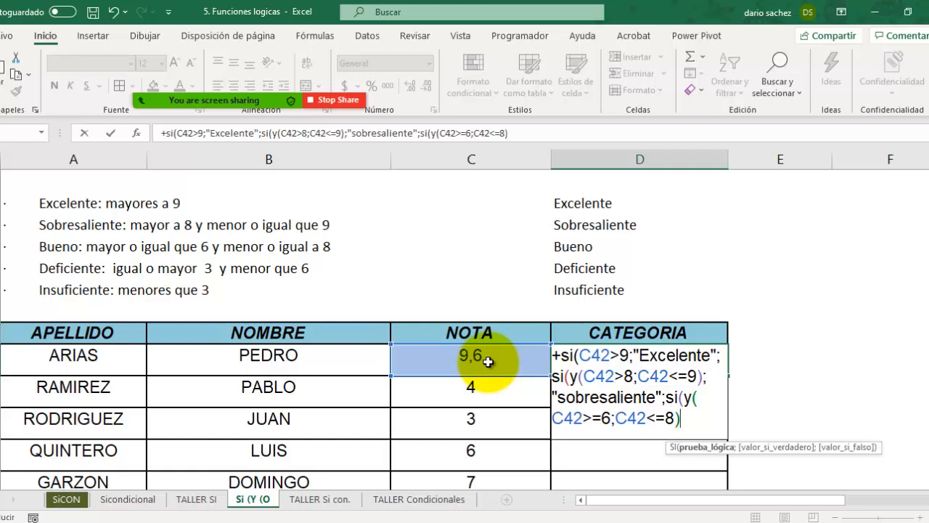
type(";")
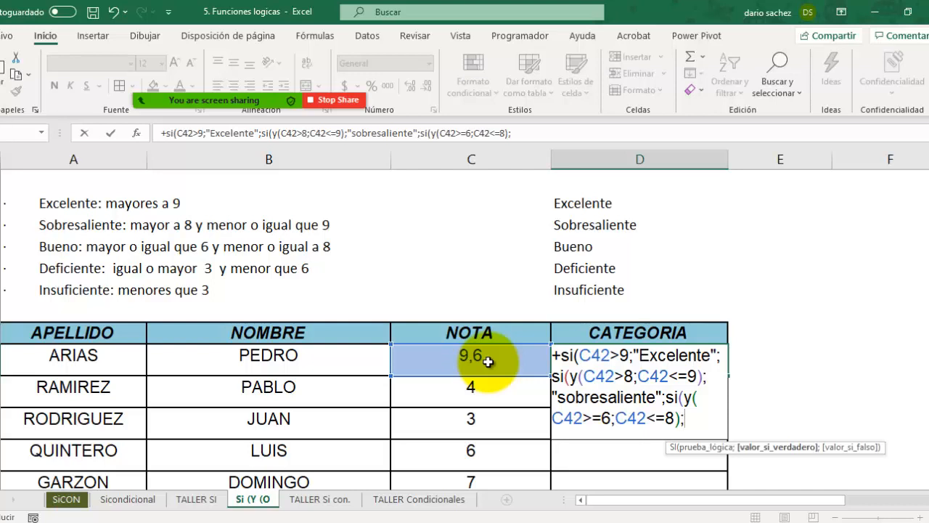
type("\"bueno\"")
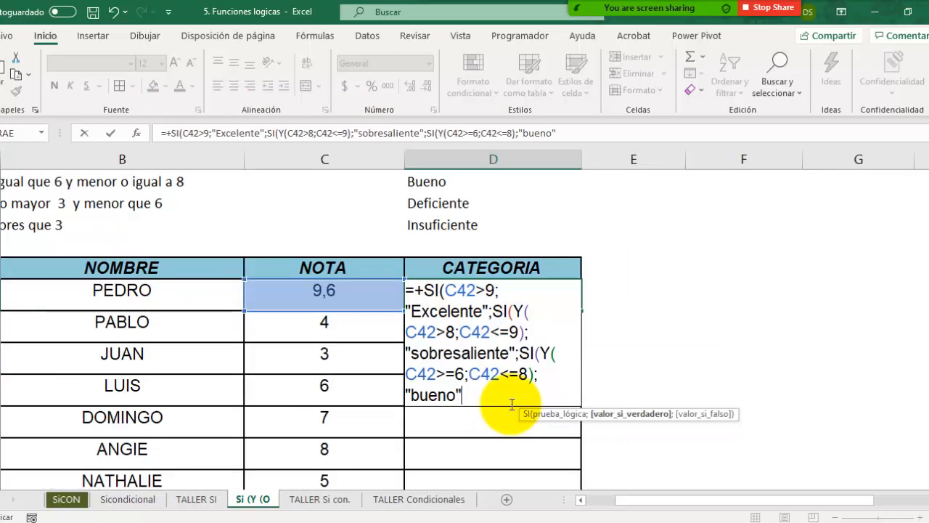
Step: Nest another SI as the false value after "bueno" in the D42 formula, with C42>=3 as its first condition
type(";")
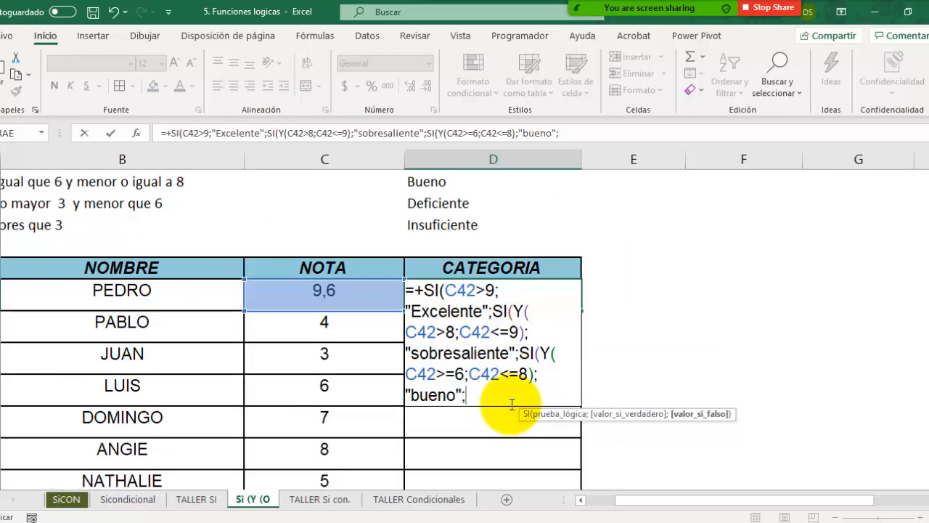
type("si")
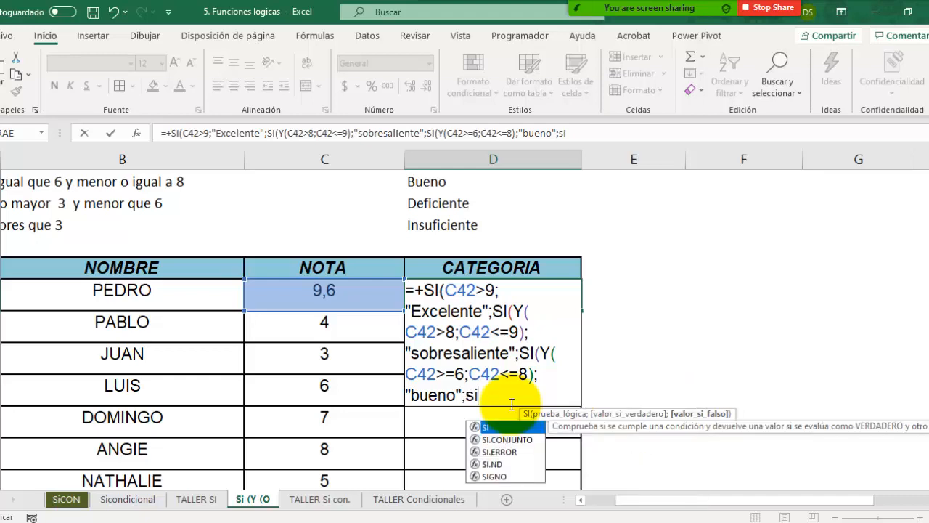
type("(")
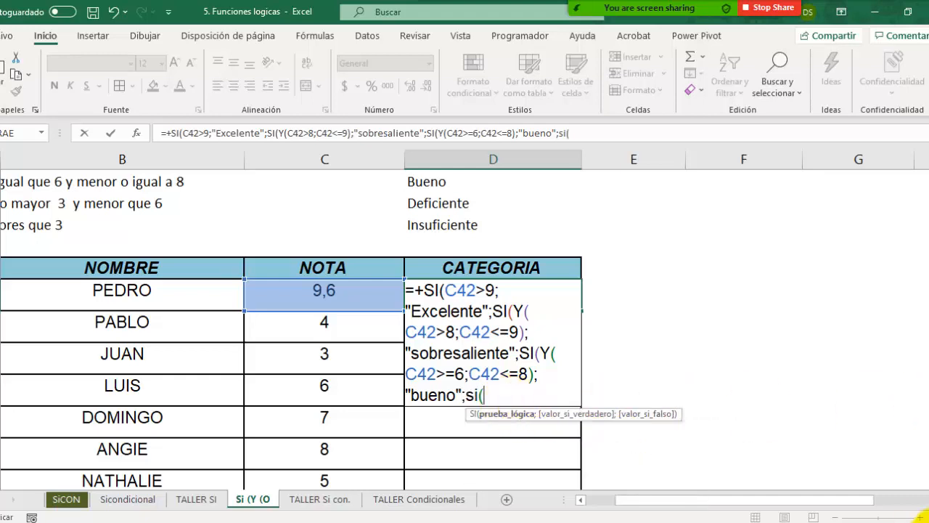
left_click_drag(839, 498, 828, 501)
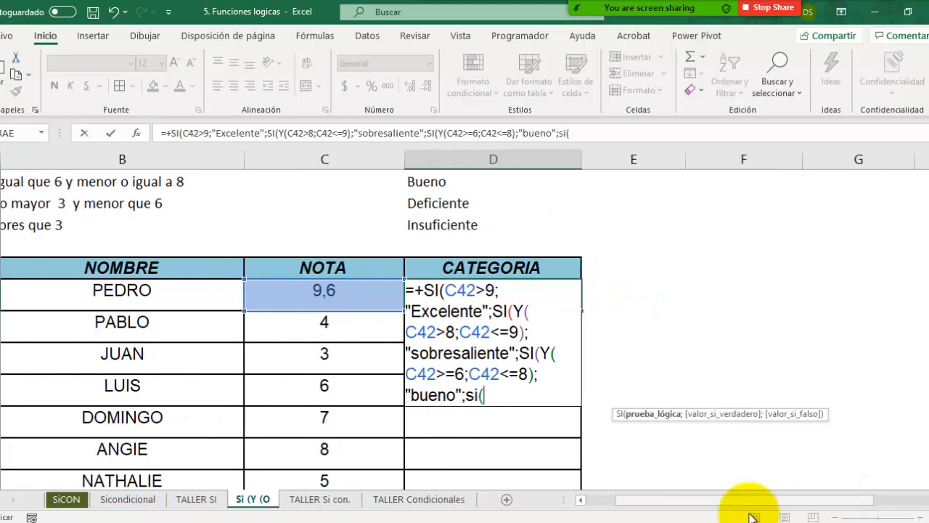
left_click(334, 293)
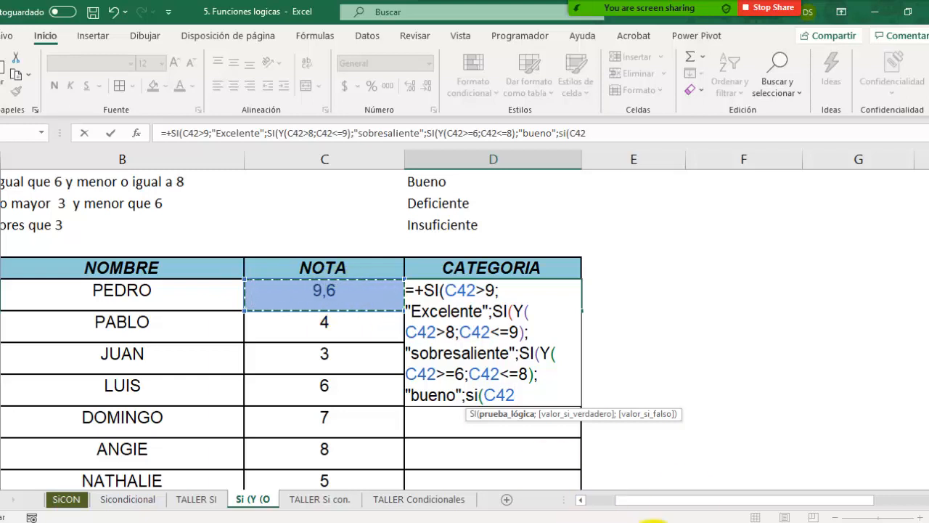
left_click_drag(691, 499, 666, 501)
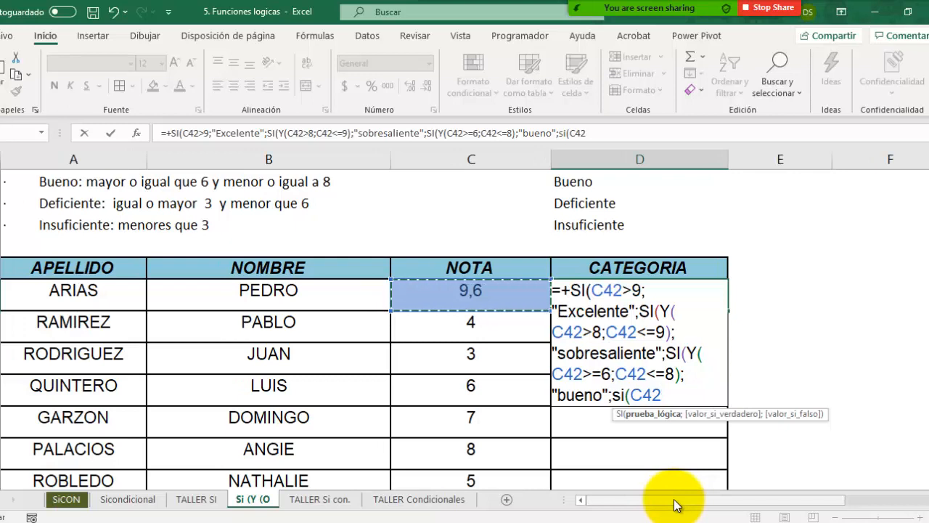
type(">=3")
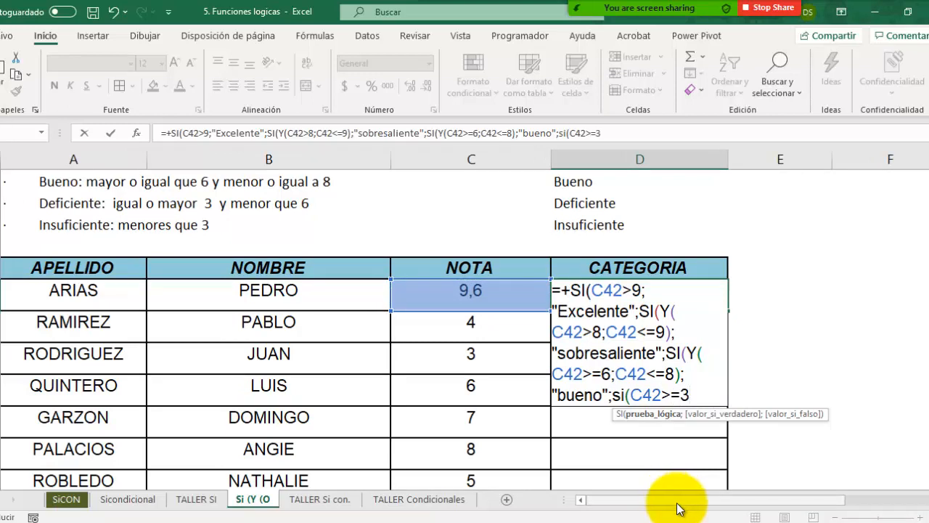
type(";")
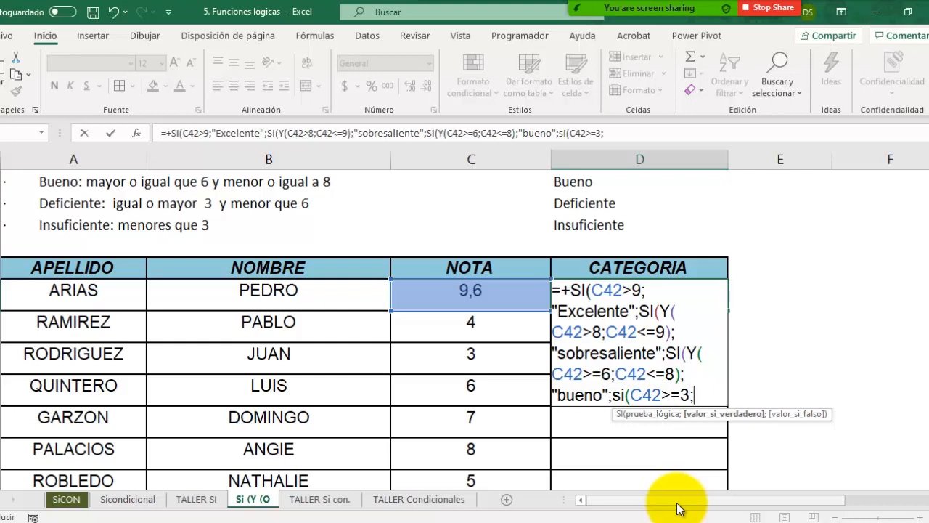
Step: Add C42<6 as the second condition after C42>=3 in the D42 formula and close its parenthesis
left_click(472, 291)
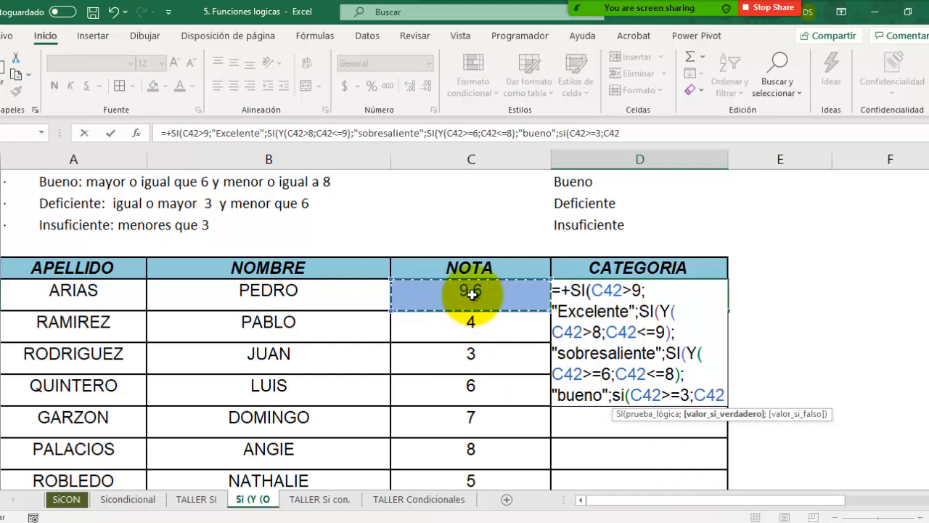
type("<")
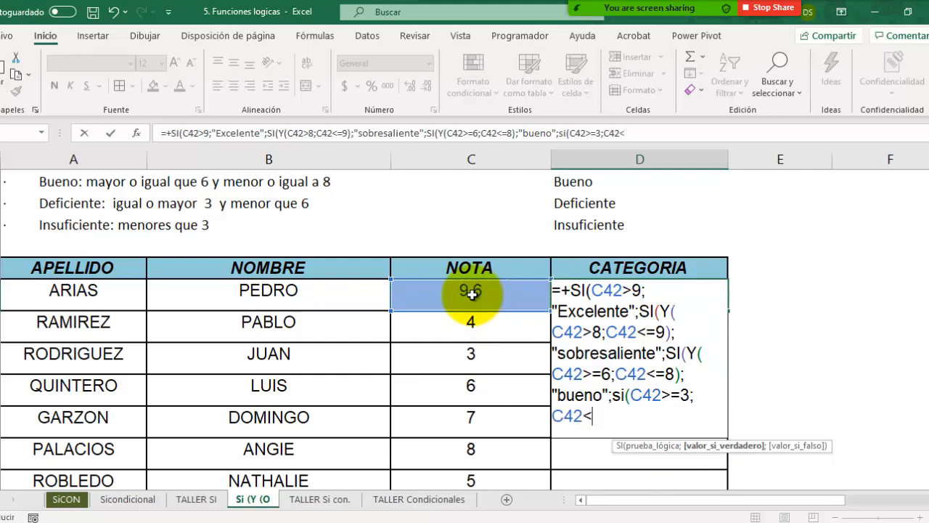
type("6)")
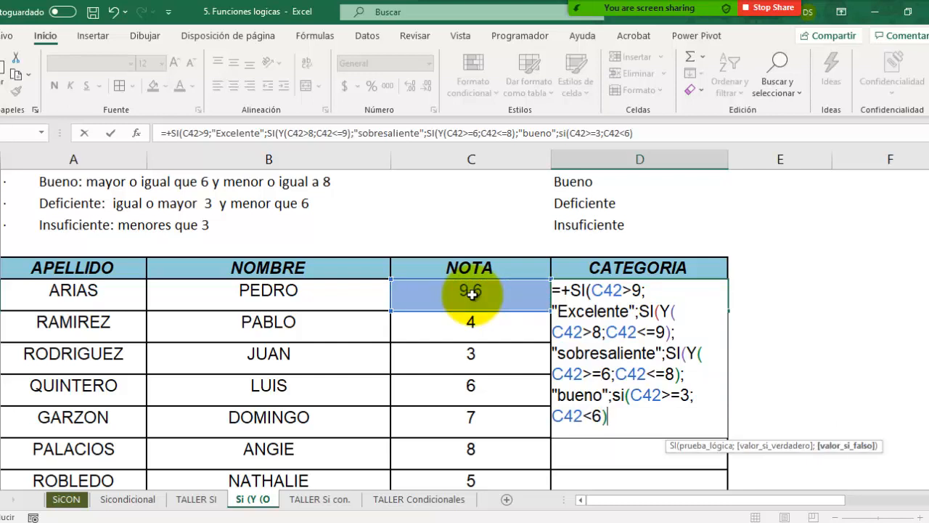
type(";")
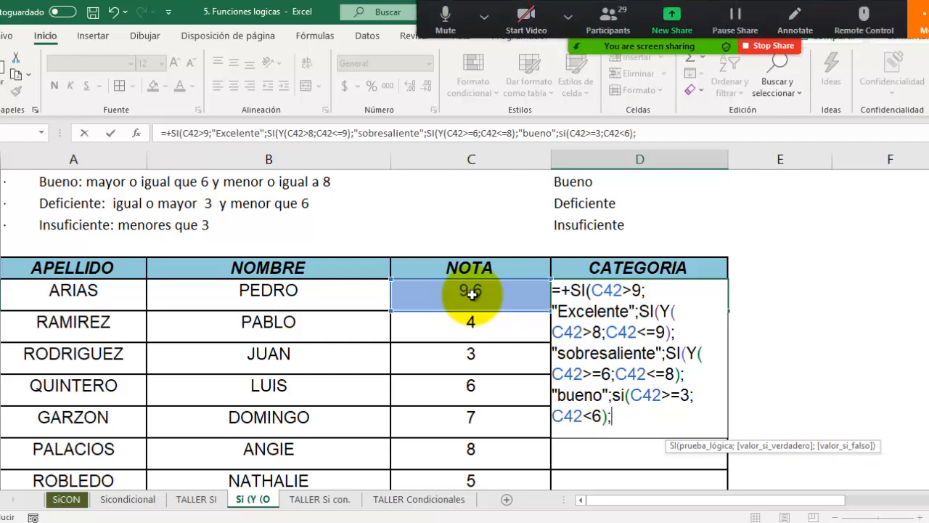
type("\"")
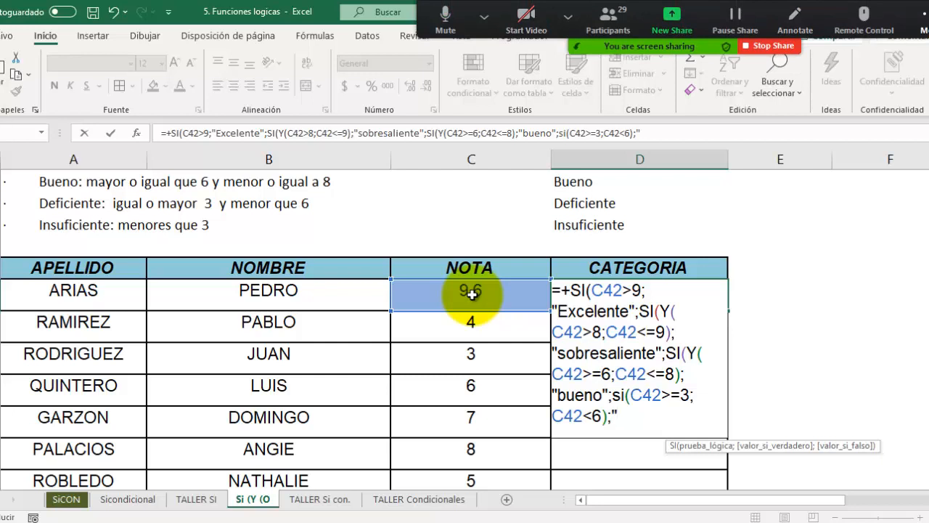
type("Defi")
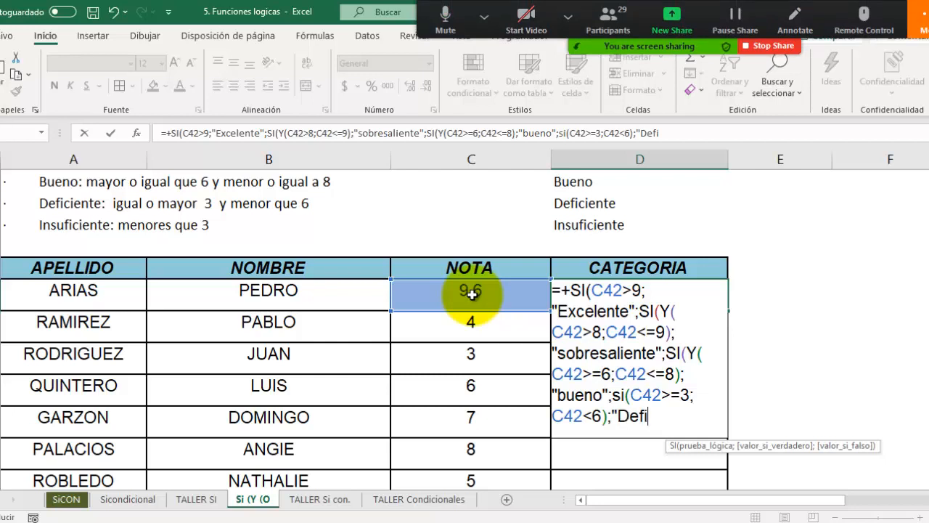
type("ciente\"")
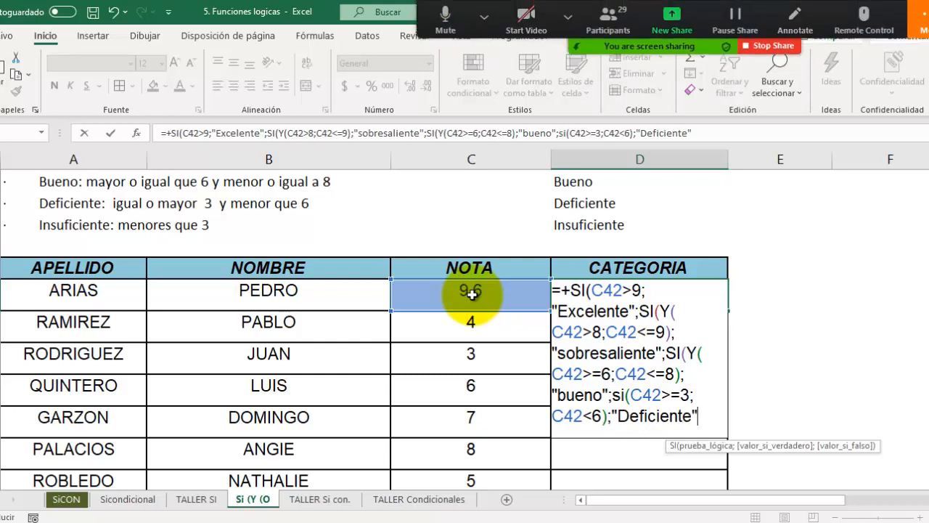
Step: Add "insuficiente" as the final false value, close the D42 formula with five parentheses and try to enter it
type(";")
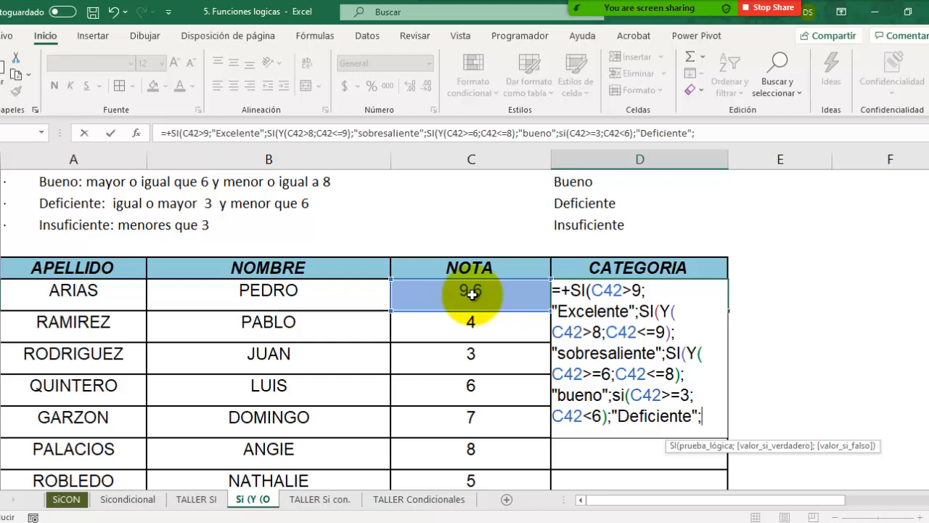
type("\"insuficie")
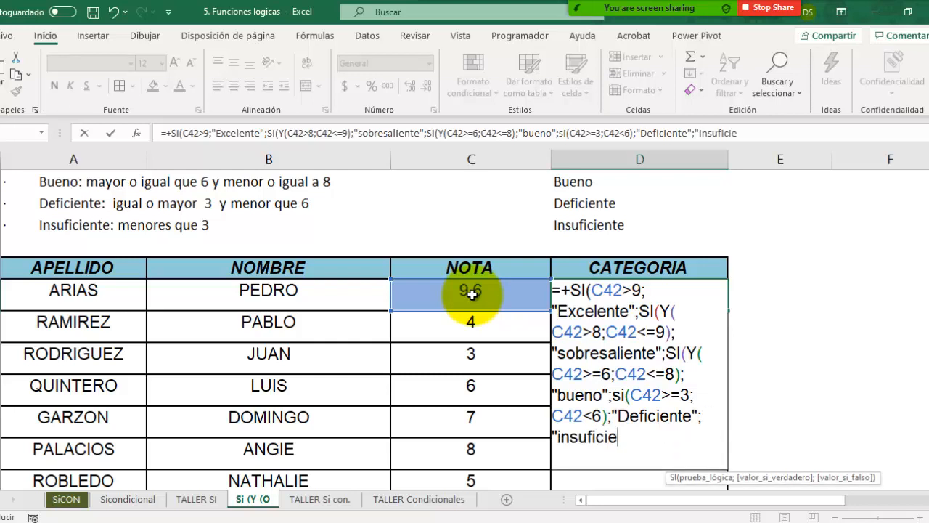
type("nte\"")
type(")))))")
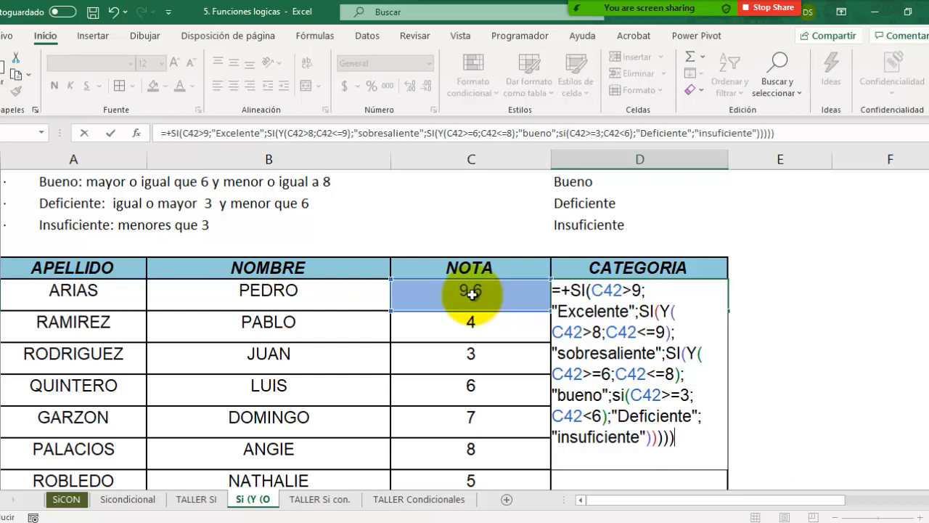
key("Return")
key("Return")
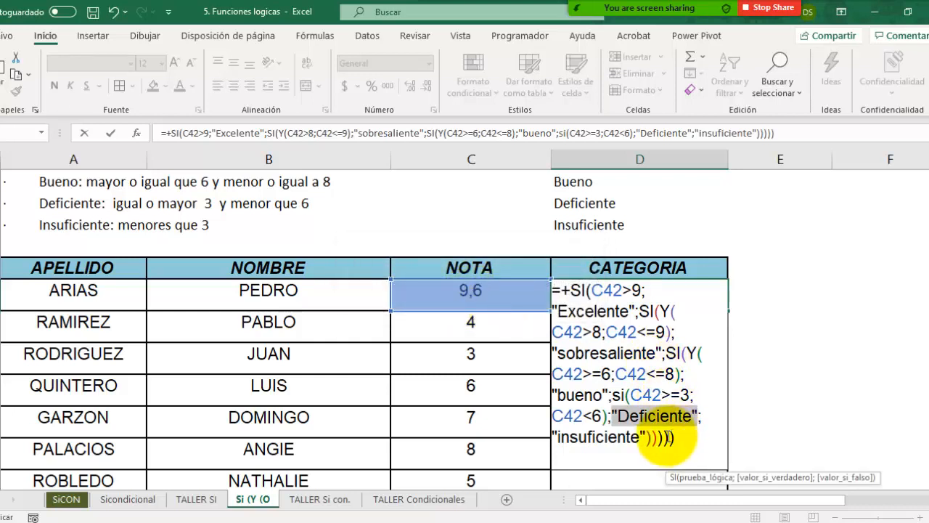
Step: Insert the missing y( before C42>=3 in the D42 formula, enter it and accept the proposed correction
left_click(656, 408)
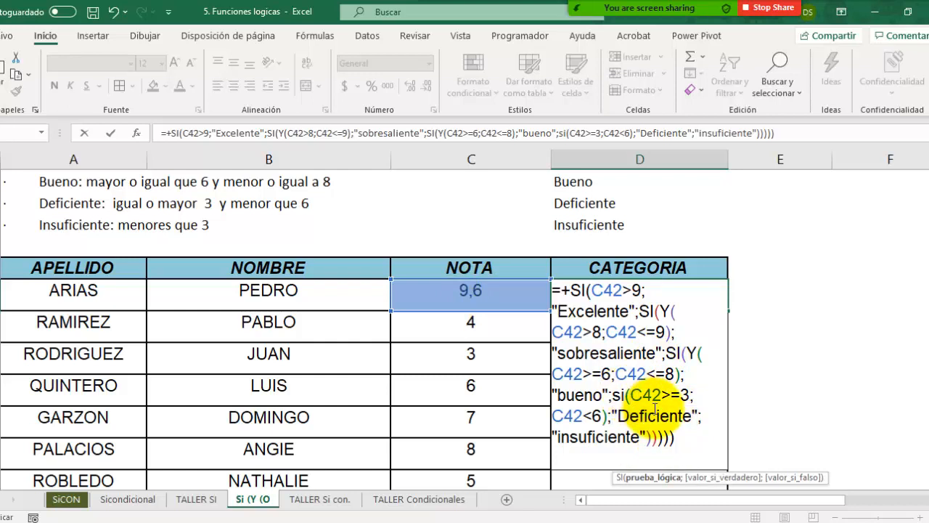
type("y(")
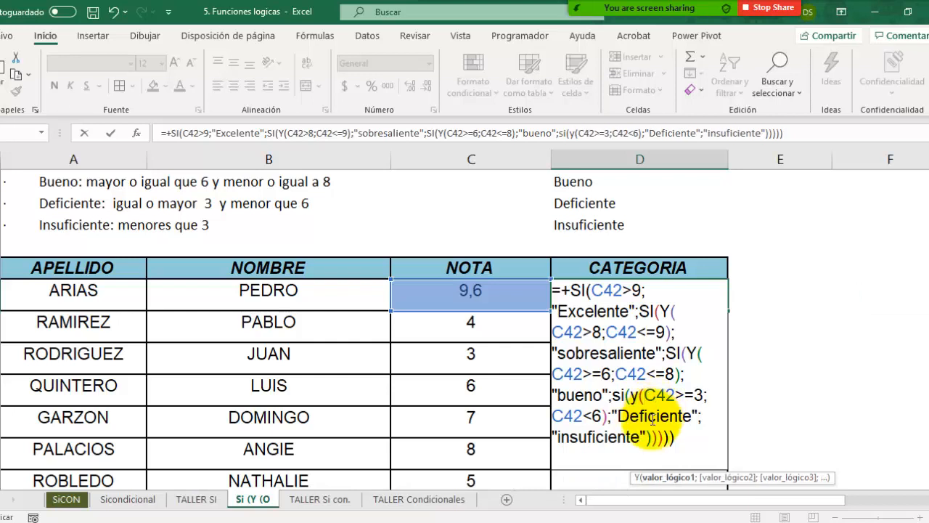
left_click(647, 414)
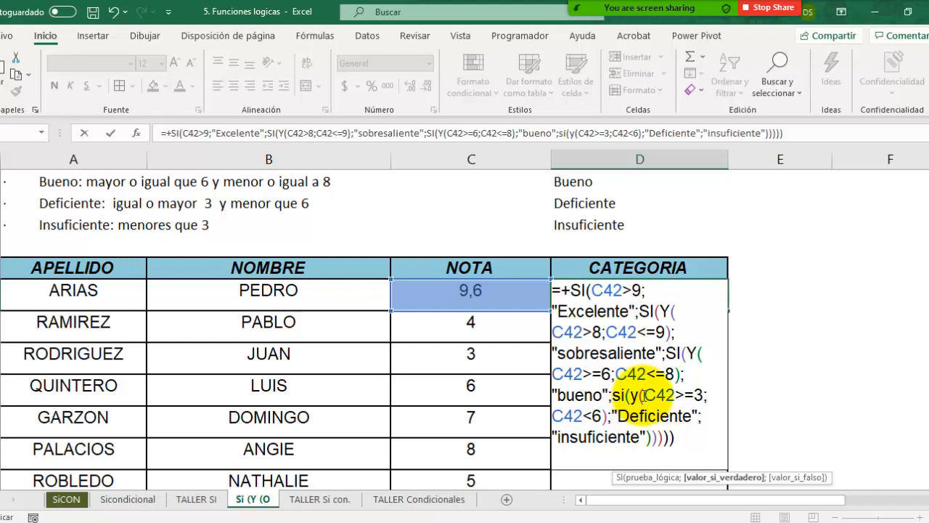
key("Return")
key("Return")
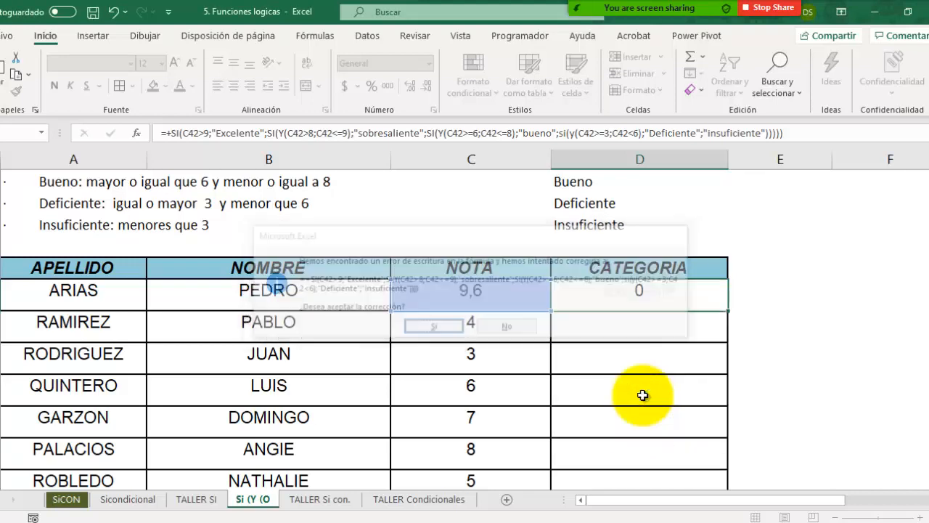
left_click(681, 291)
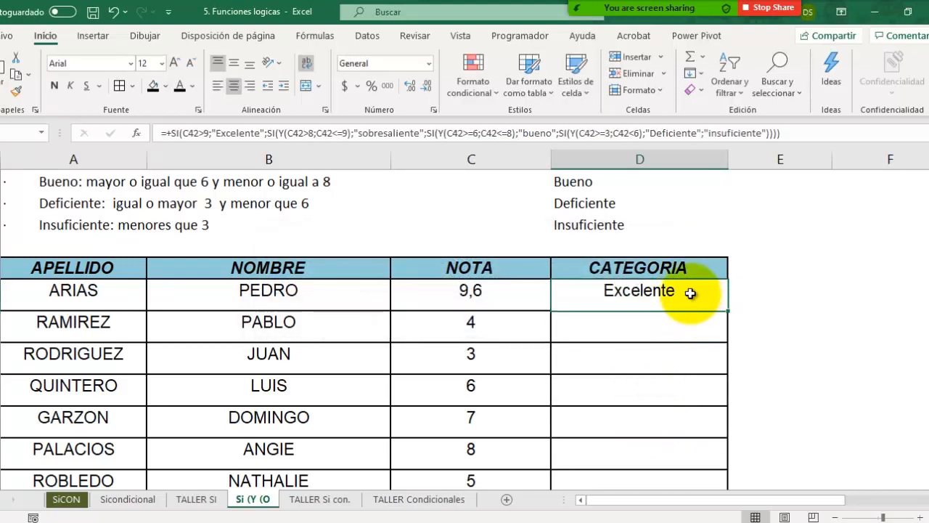
Step: Test the category formula by setting the grade in C42 first to 9 and then to 9,1
left_click(535, 304)
scroll(530, 304, "up", 2)
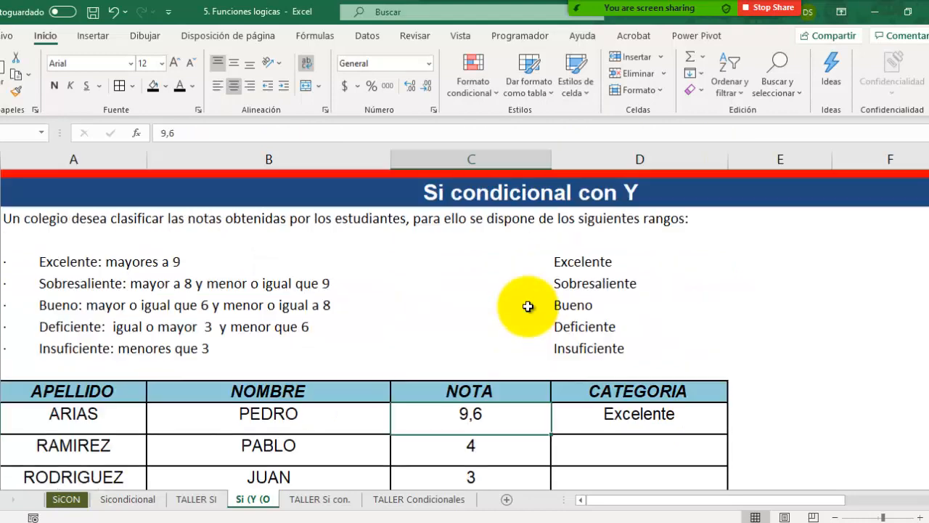
type("9")
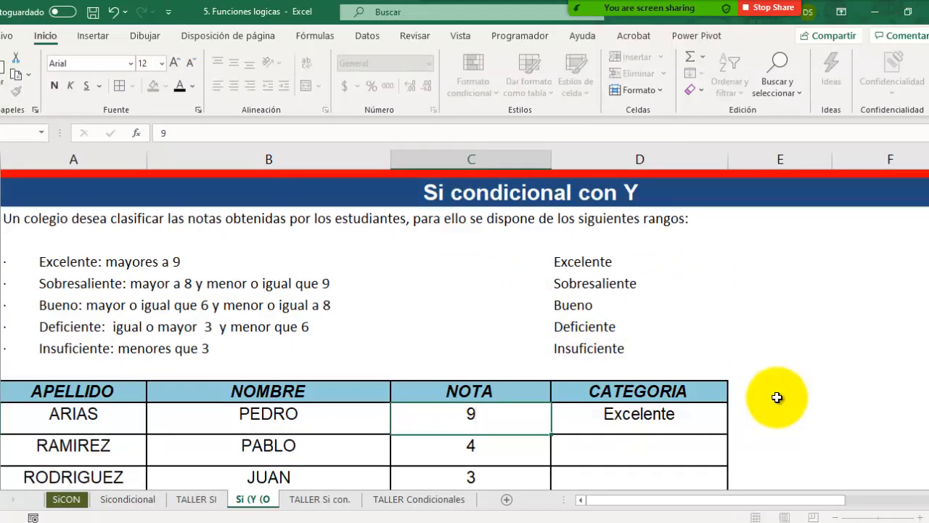
key("Return")
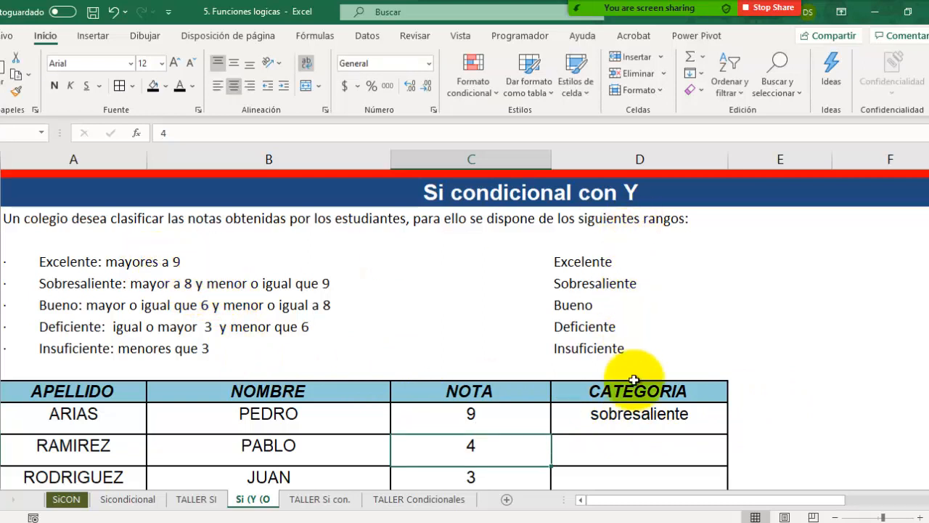
left_click(473, 414)
type("9,1")
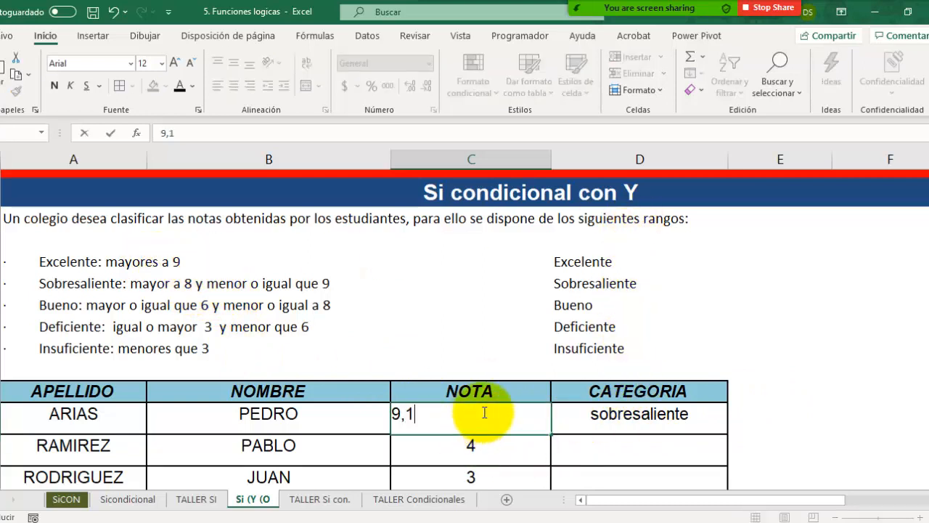
key("Return")
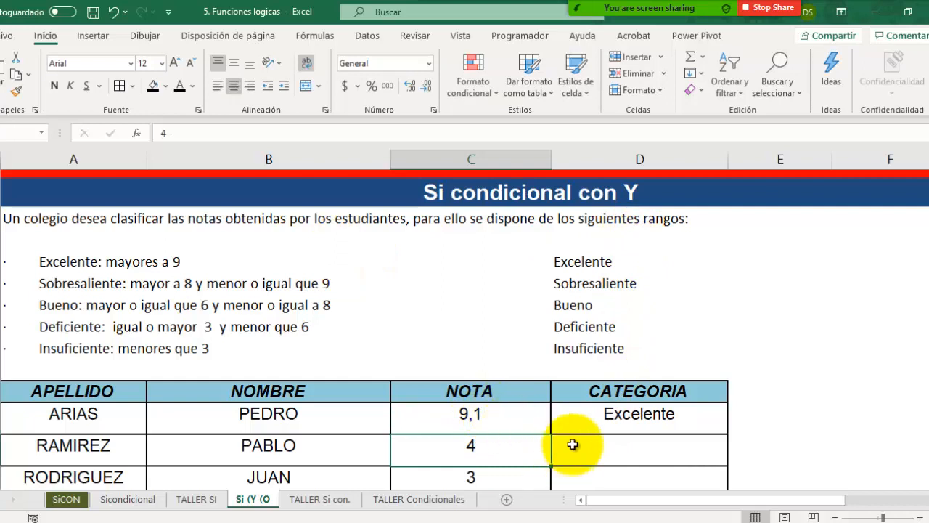
Step: Test the category formula by setting the grade in C42 first to 8 and then to 8,1
left_click(528, 412)
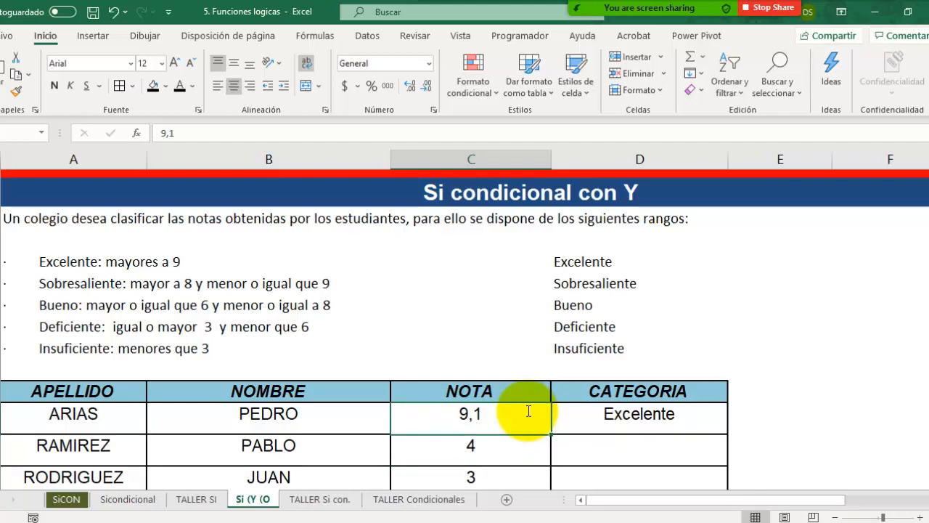
type("8")
key("Return")
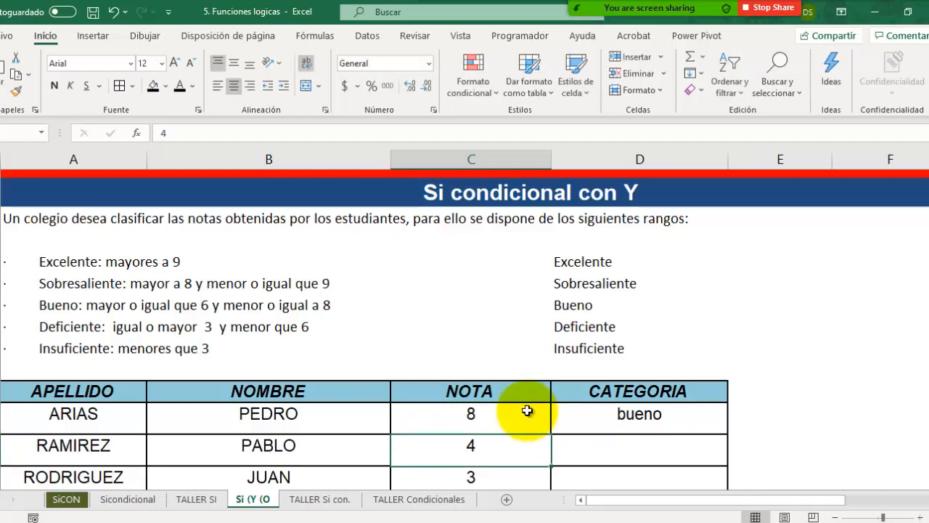
left_click(527, 411)
type("8,1")
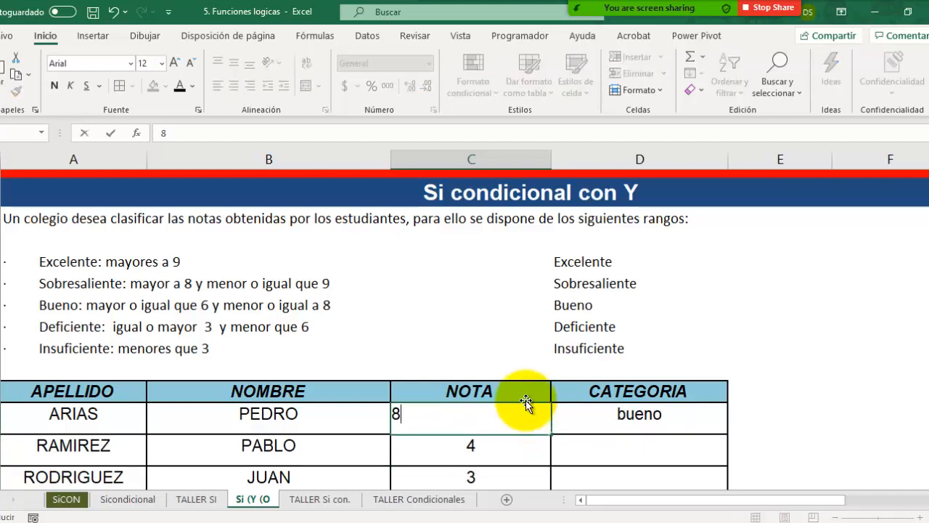
key("Return")
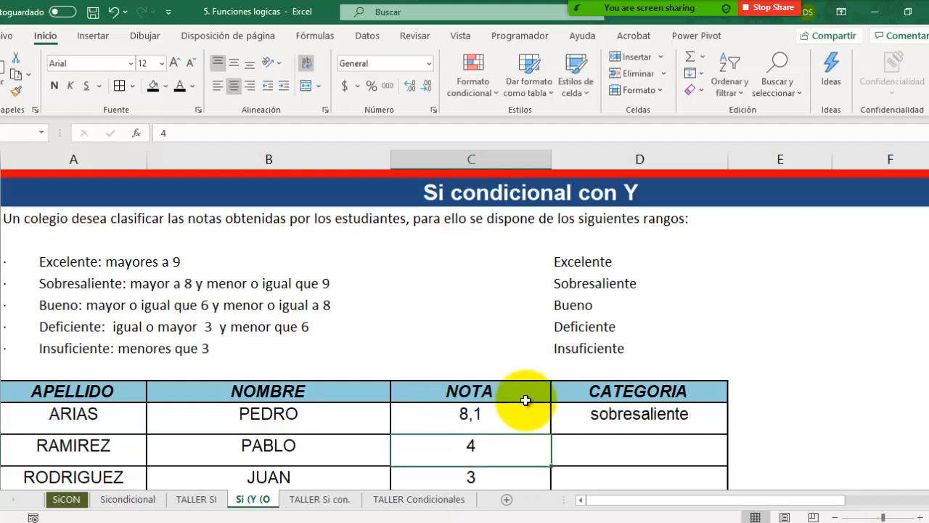
Step: Test the category formula with a grade of 8,99 in C42 and inspect the nested conditions in the D42 formula
left_click(514, 414)
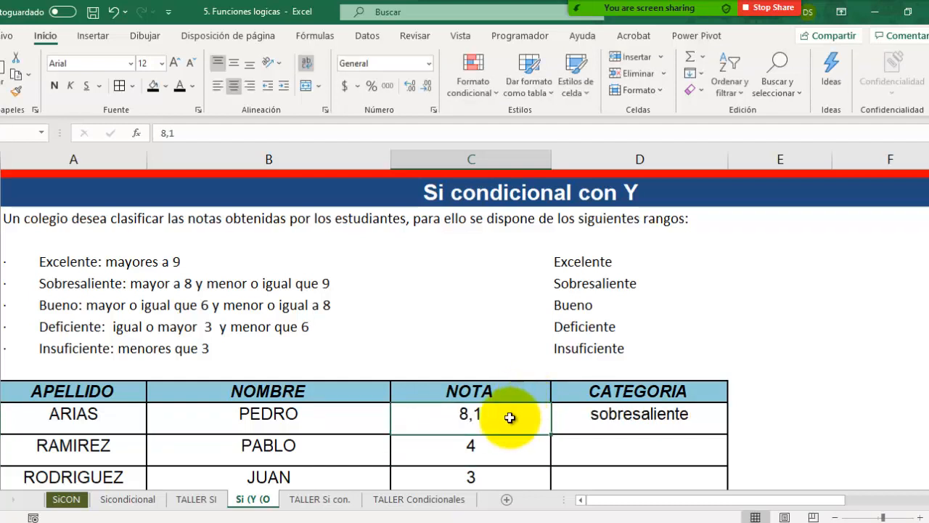
type("8,99")
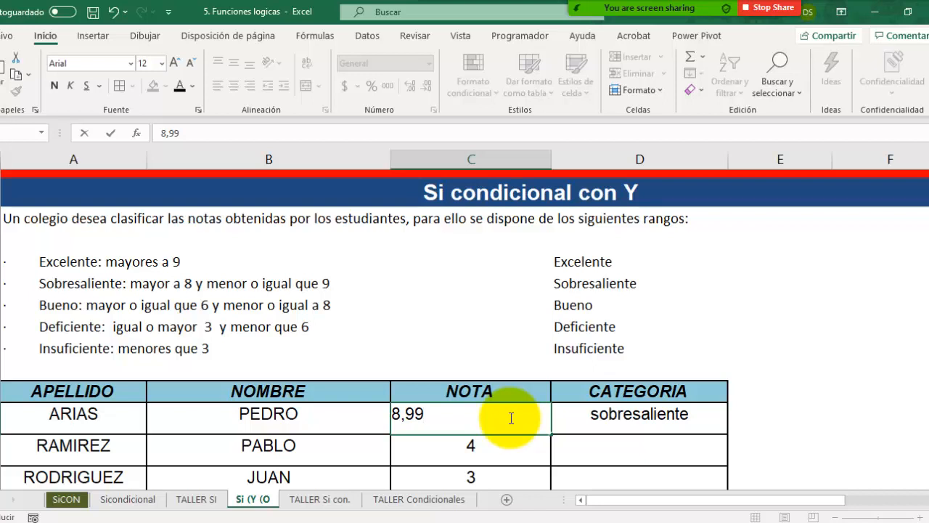
key("Return")
left_click(510, 417)
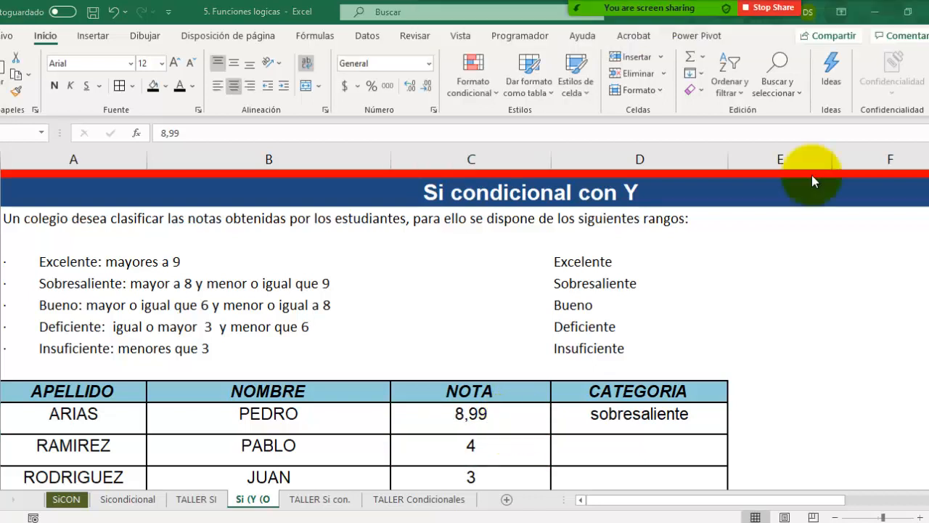
scroll(608, 476, "down", 1)
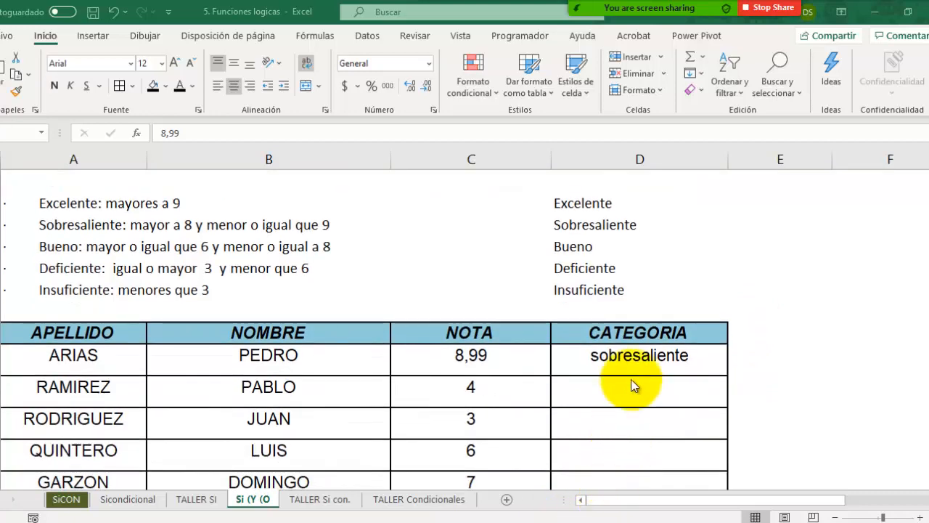
left_click(639, 357)
double_click(639, 355)
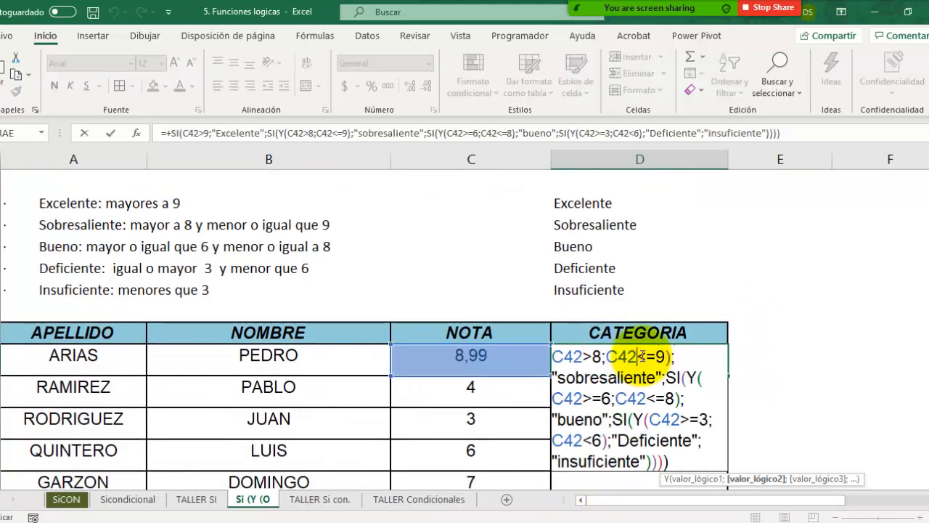
key("Escape")
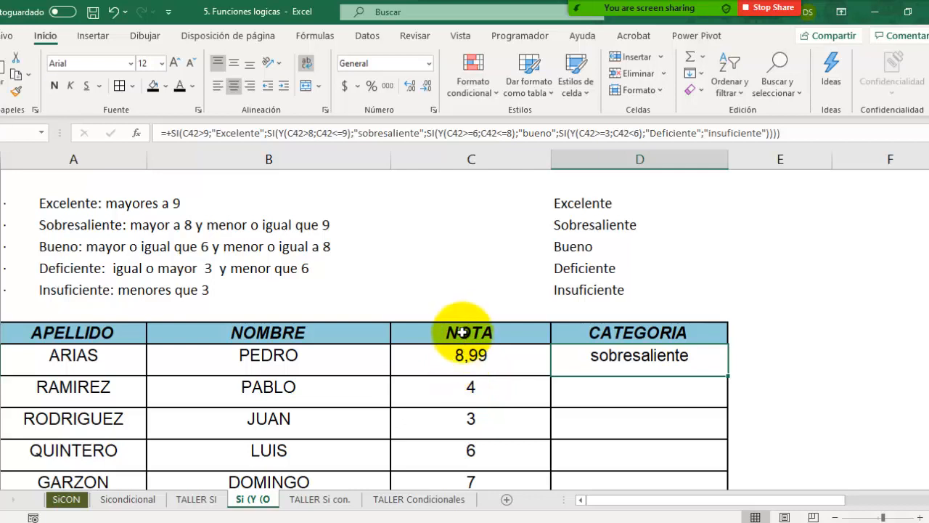
Step: Test the category formula by setting the grade in C42 first to 0,5 and then to 7,8
left_click(495, 358)
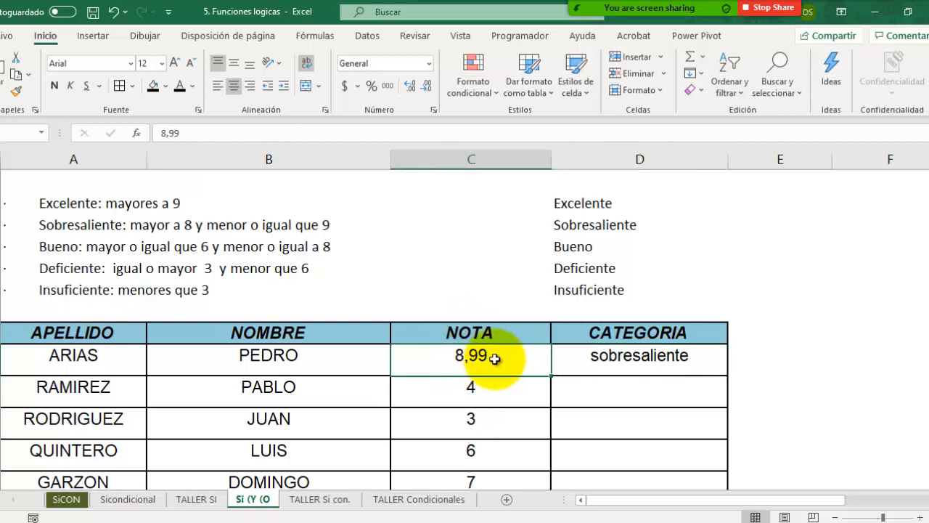
type("0,5")
key("Return")
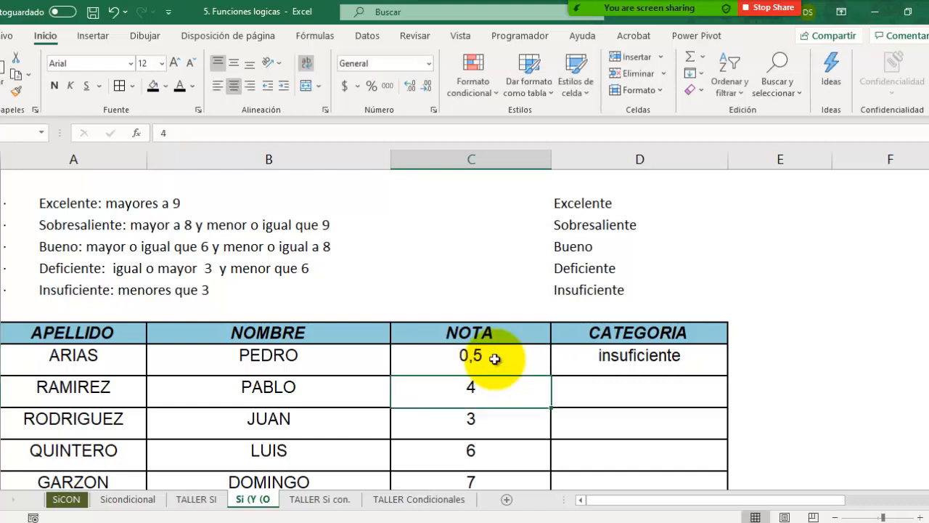
left_click(485, 354)
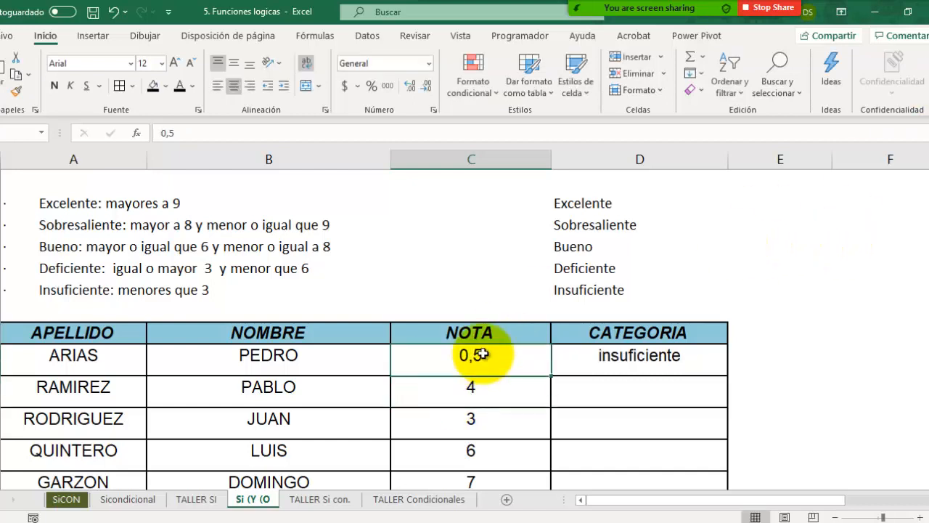
type("7,8")
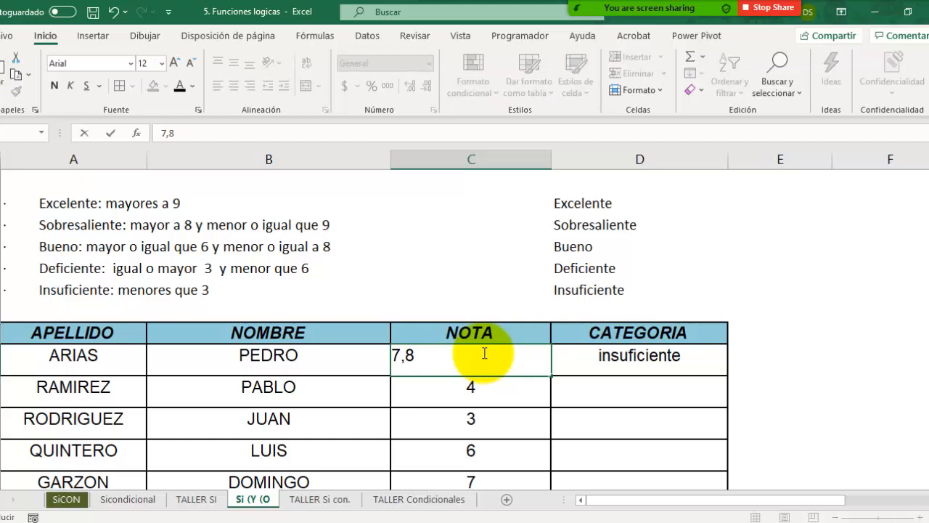
key("Return")
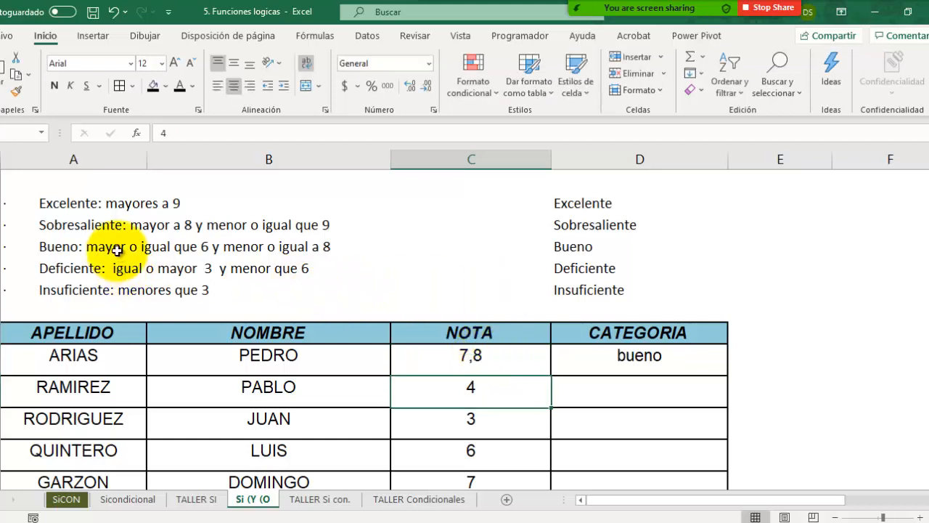
Step: Test the limit between Bueno and Deficiente by setting the grade in C42 first to 6 and then to 5,99
left_click(431, 349)
type("6")
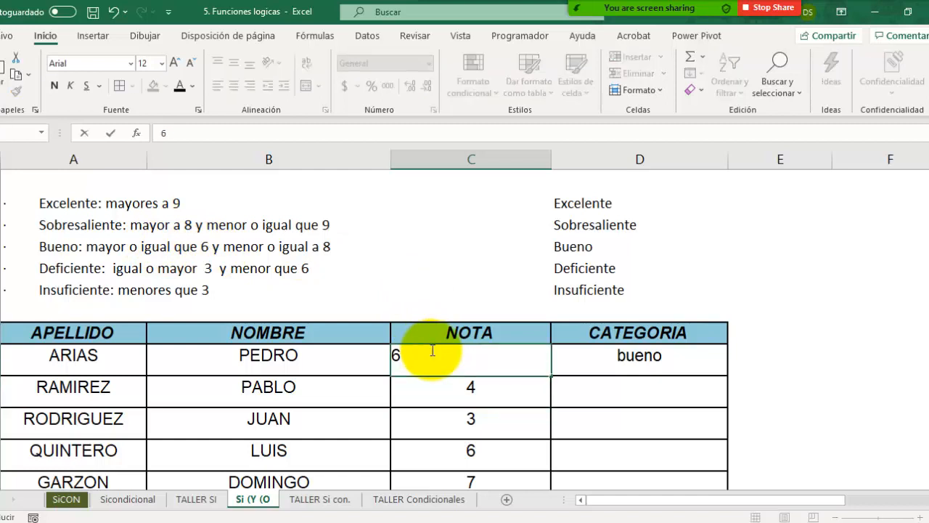
key("Return")
left_click(431, 350)
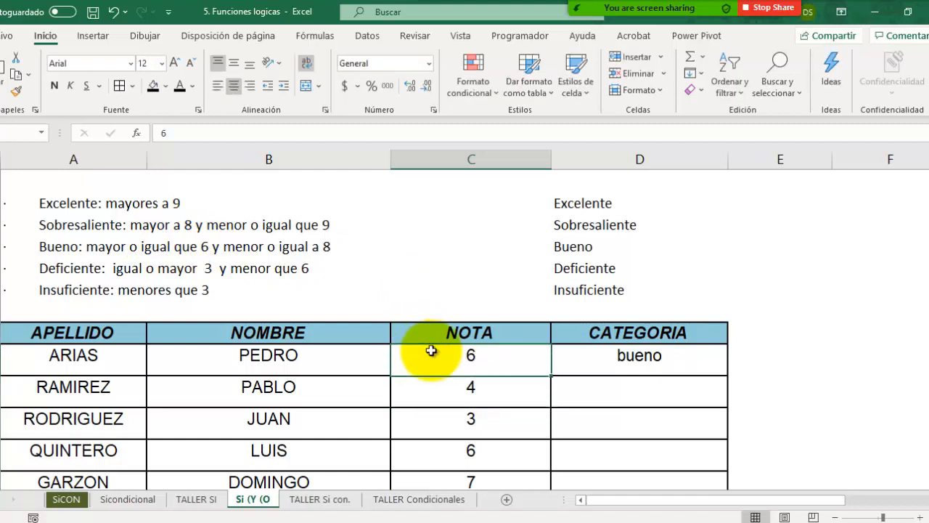
type("5,99")
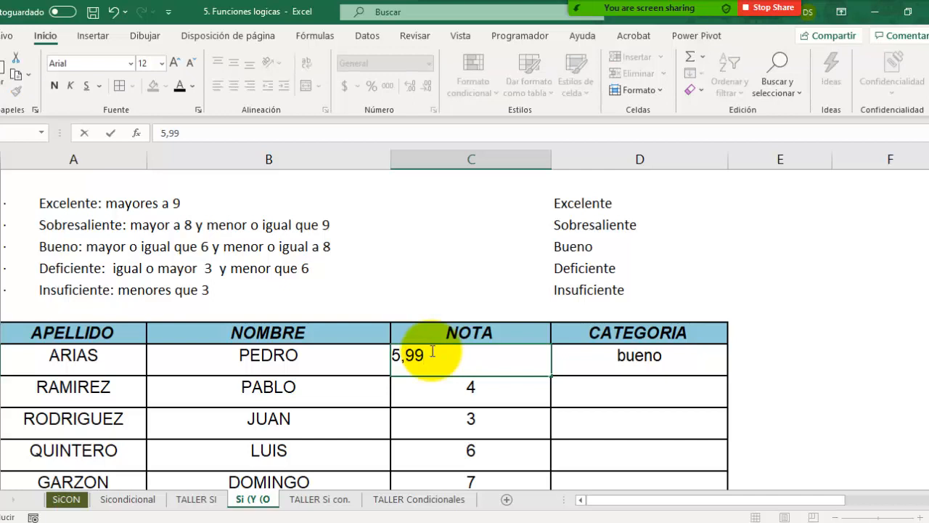
key("Return")
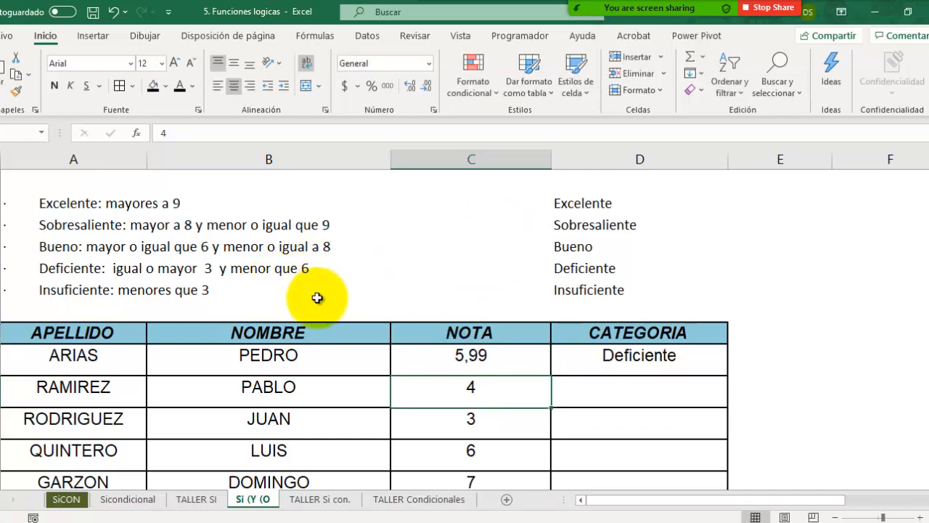
Step: Set the grade in C42 to 2,99 to test the Insuficiente range, and review the nested SI formula in D42
left_click(467, 355)
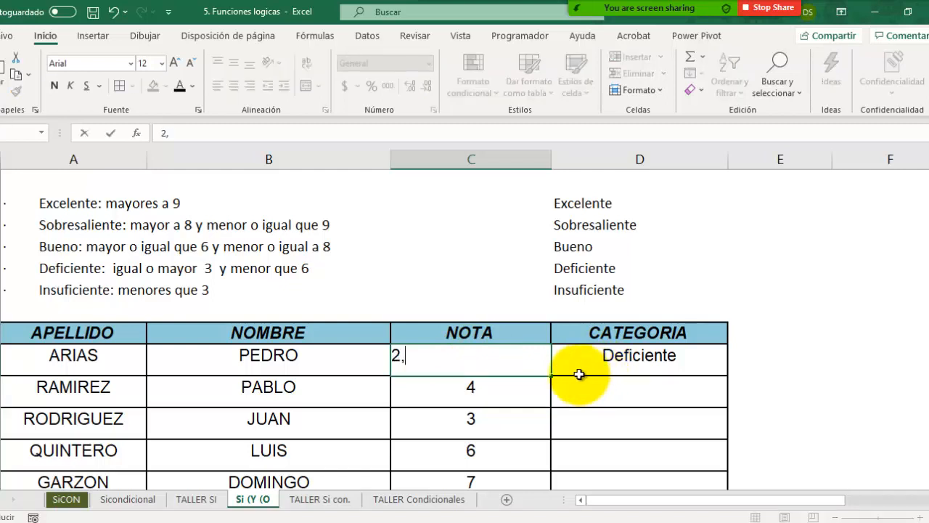
key("Return")
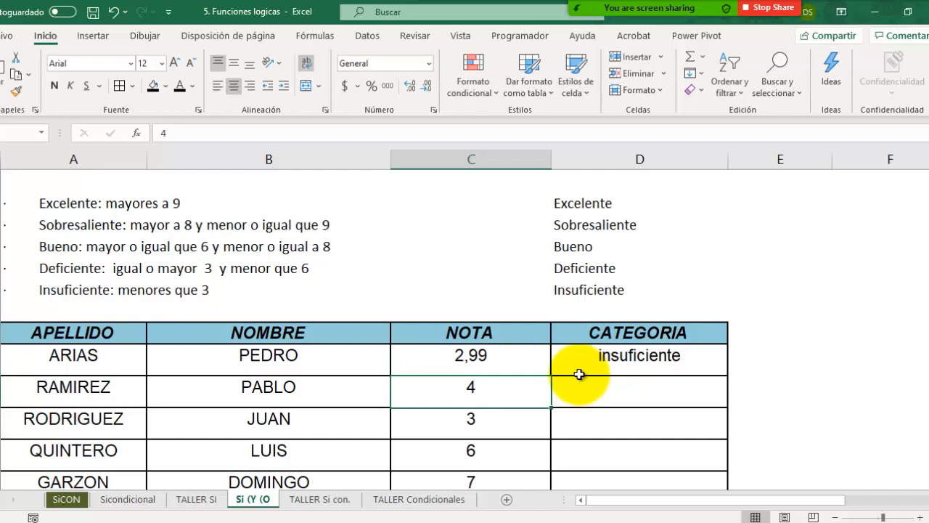
left_click(578, 357)
double_click(579, 356)
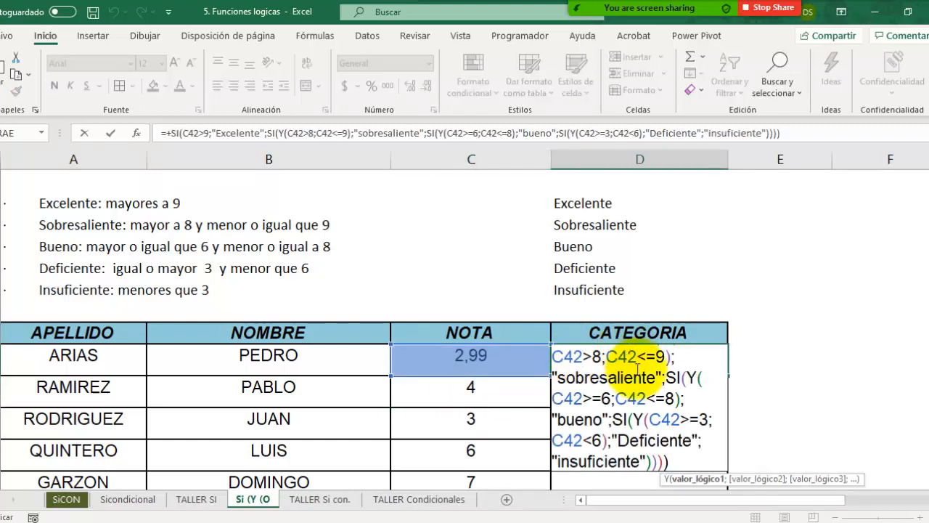
key("Escape")
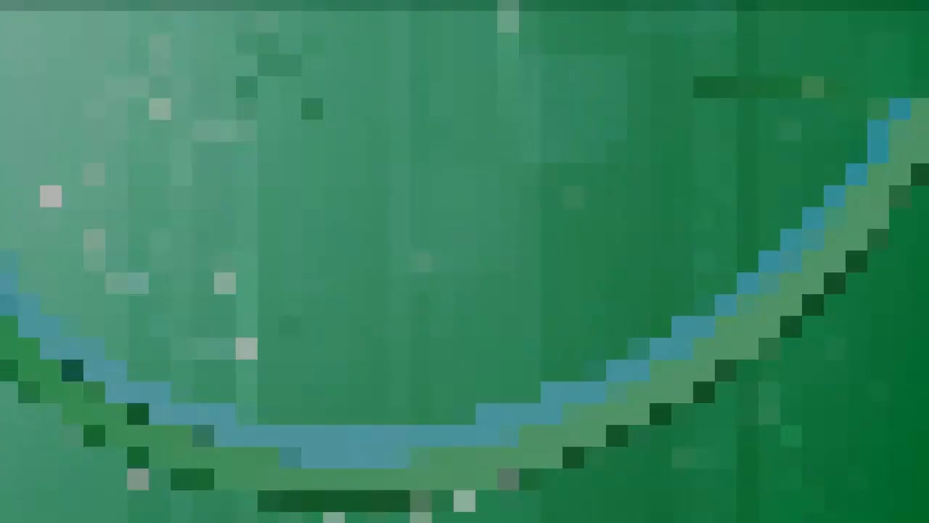